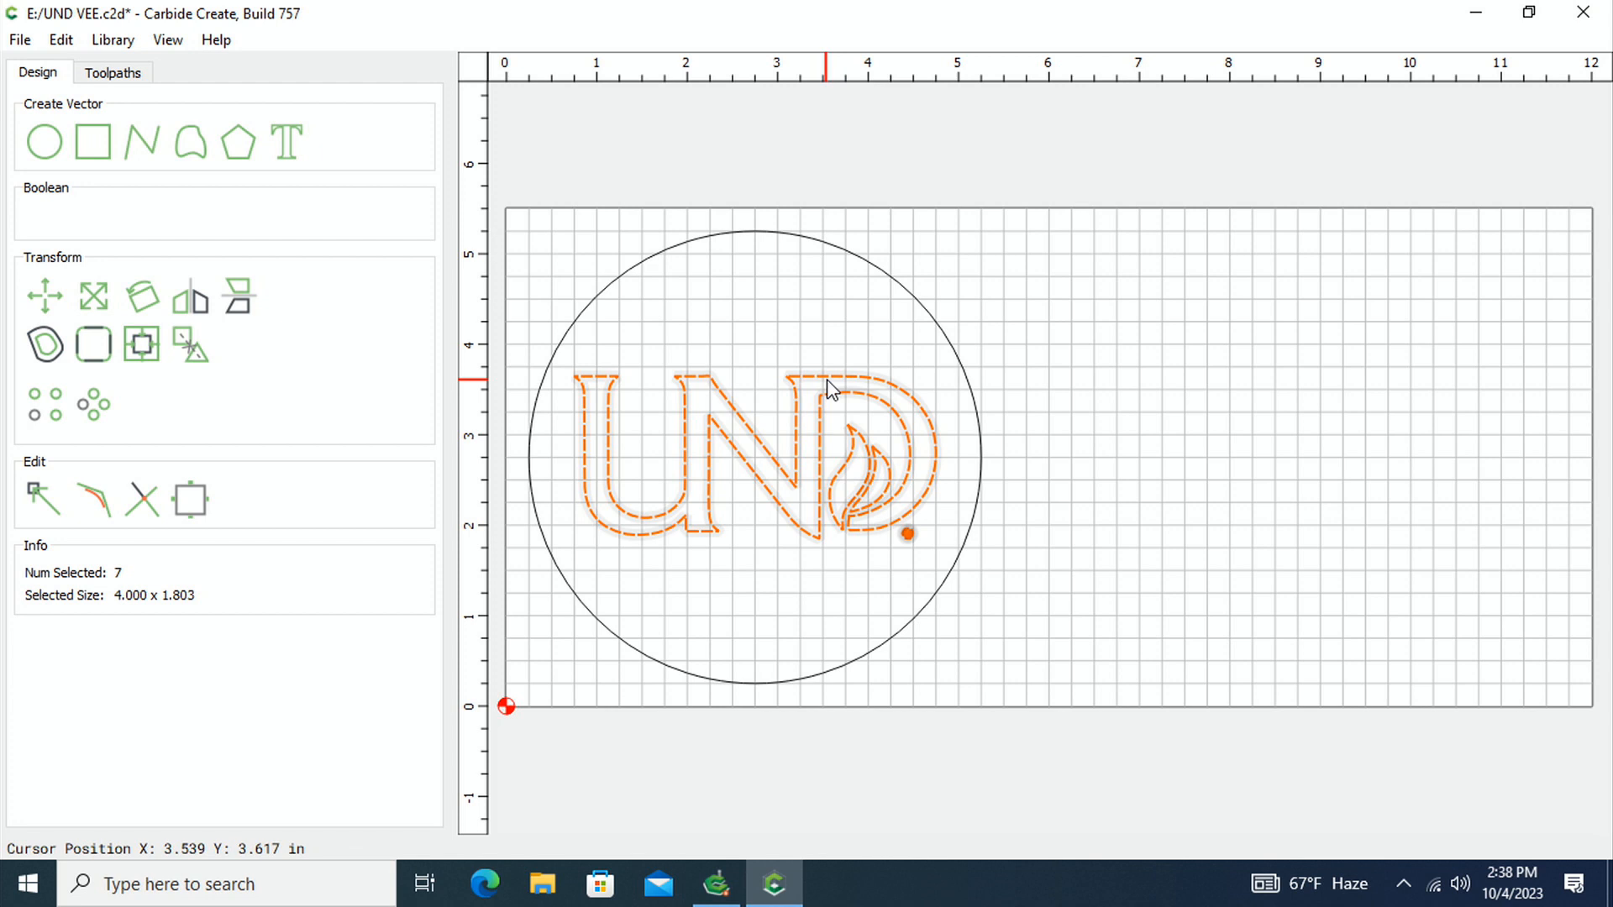
# Create a VCarve toolpath on the selected UND logo vectors with the #301 Vee tool and a max depth of 0.15 in
pyautogui.click(114, 75)
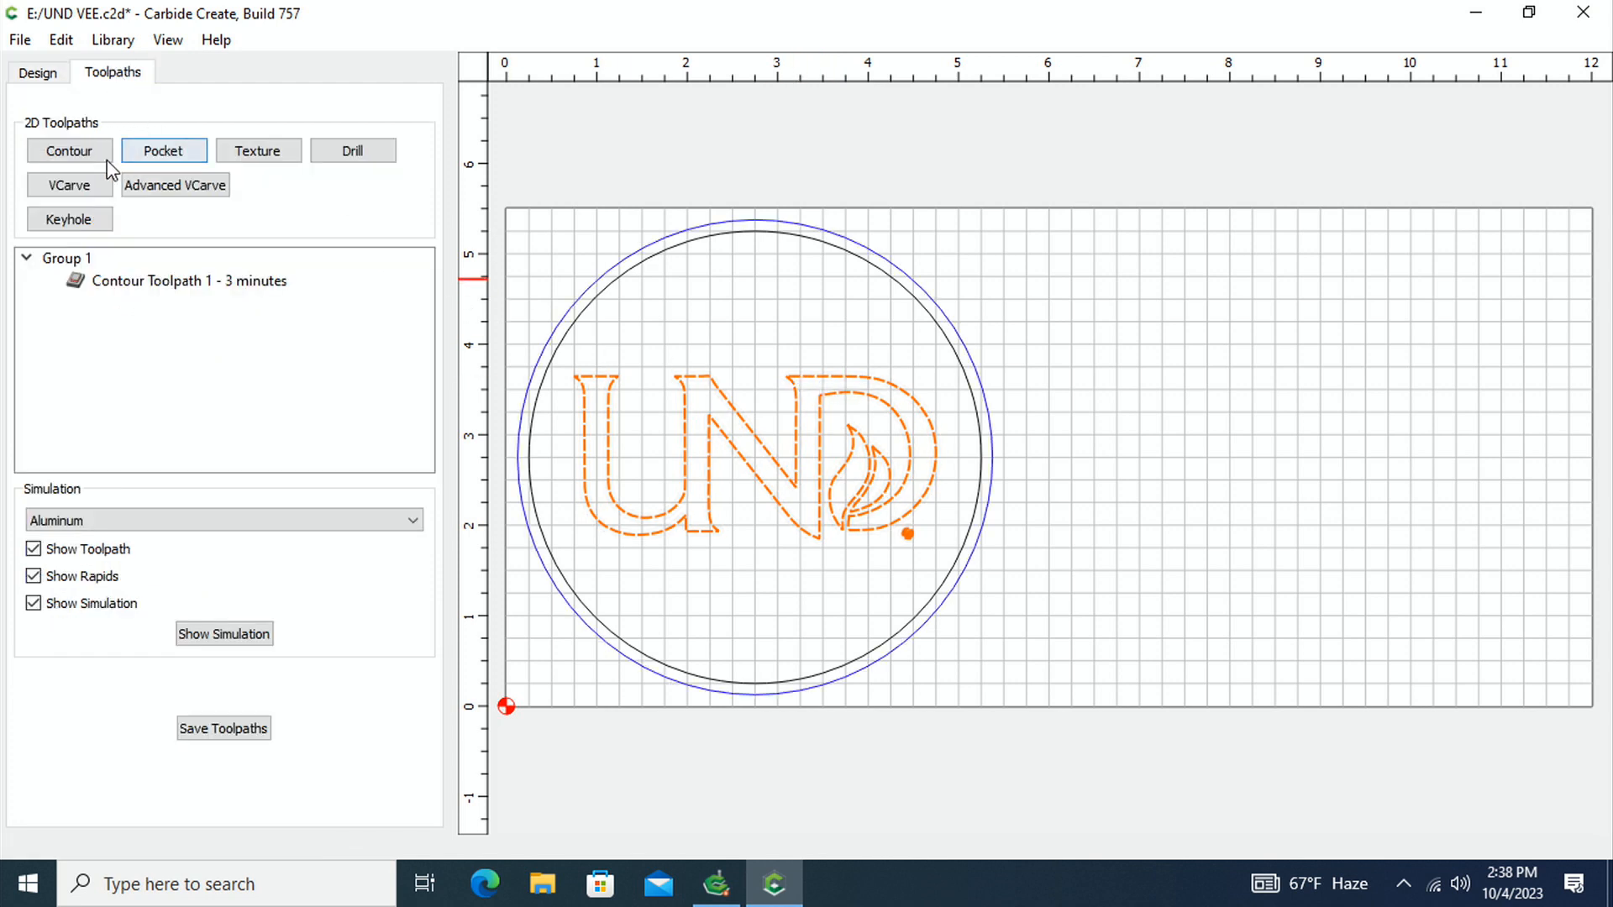
pyautogui.click(71, 186)
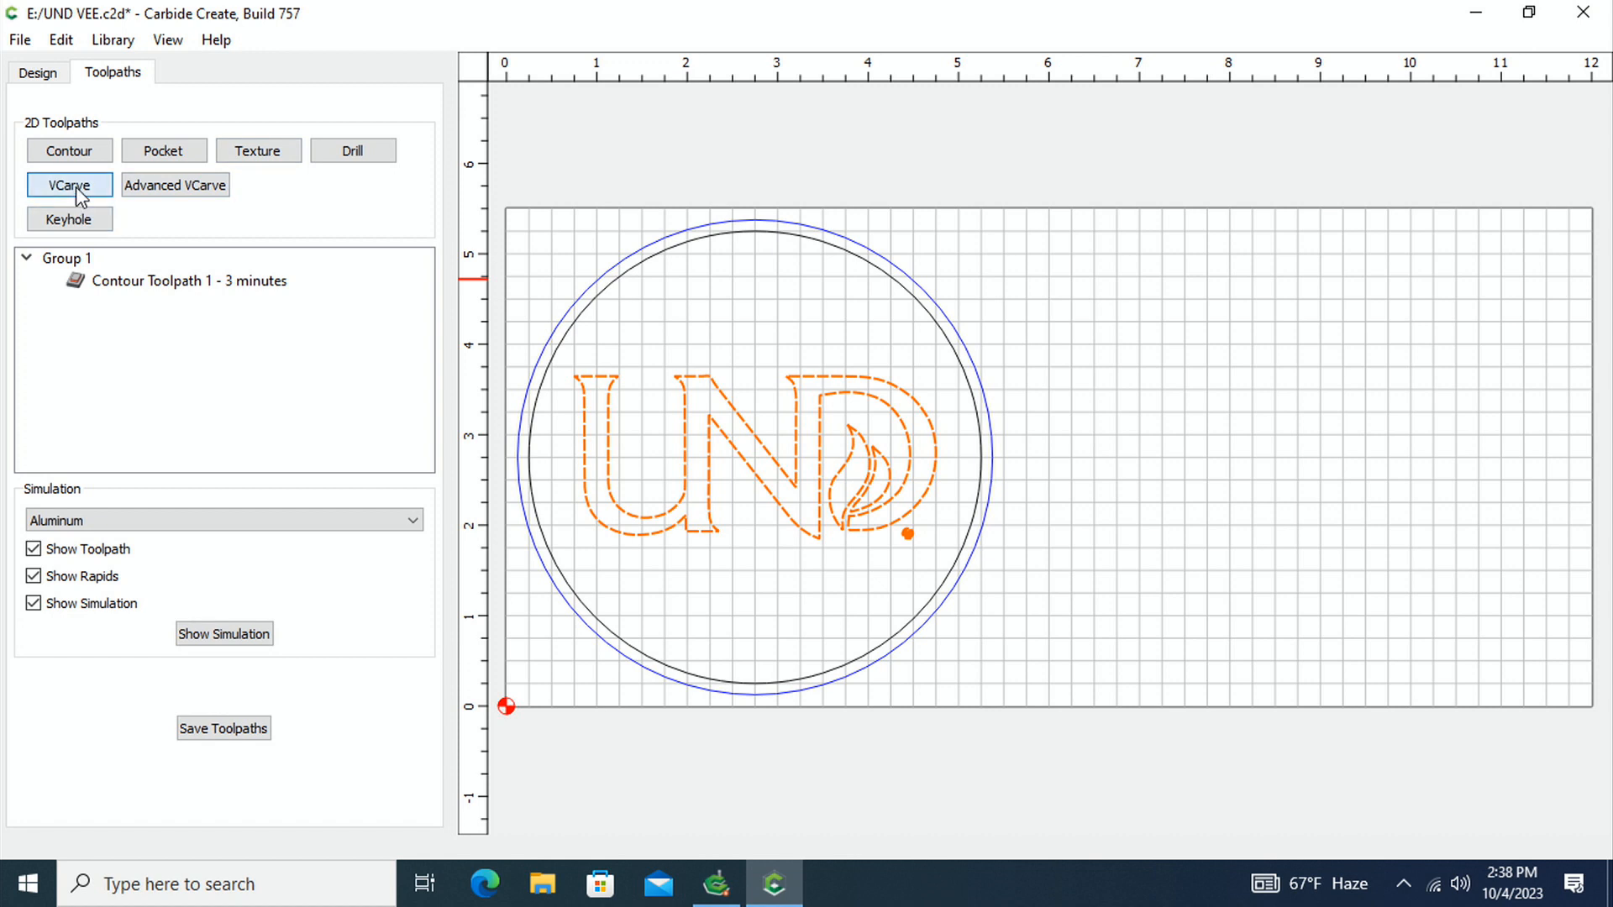
pyautogui.click(837, 466)
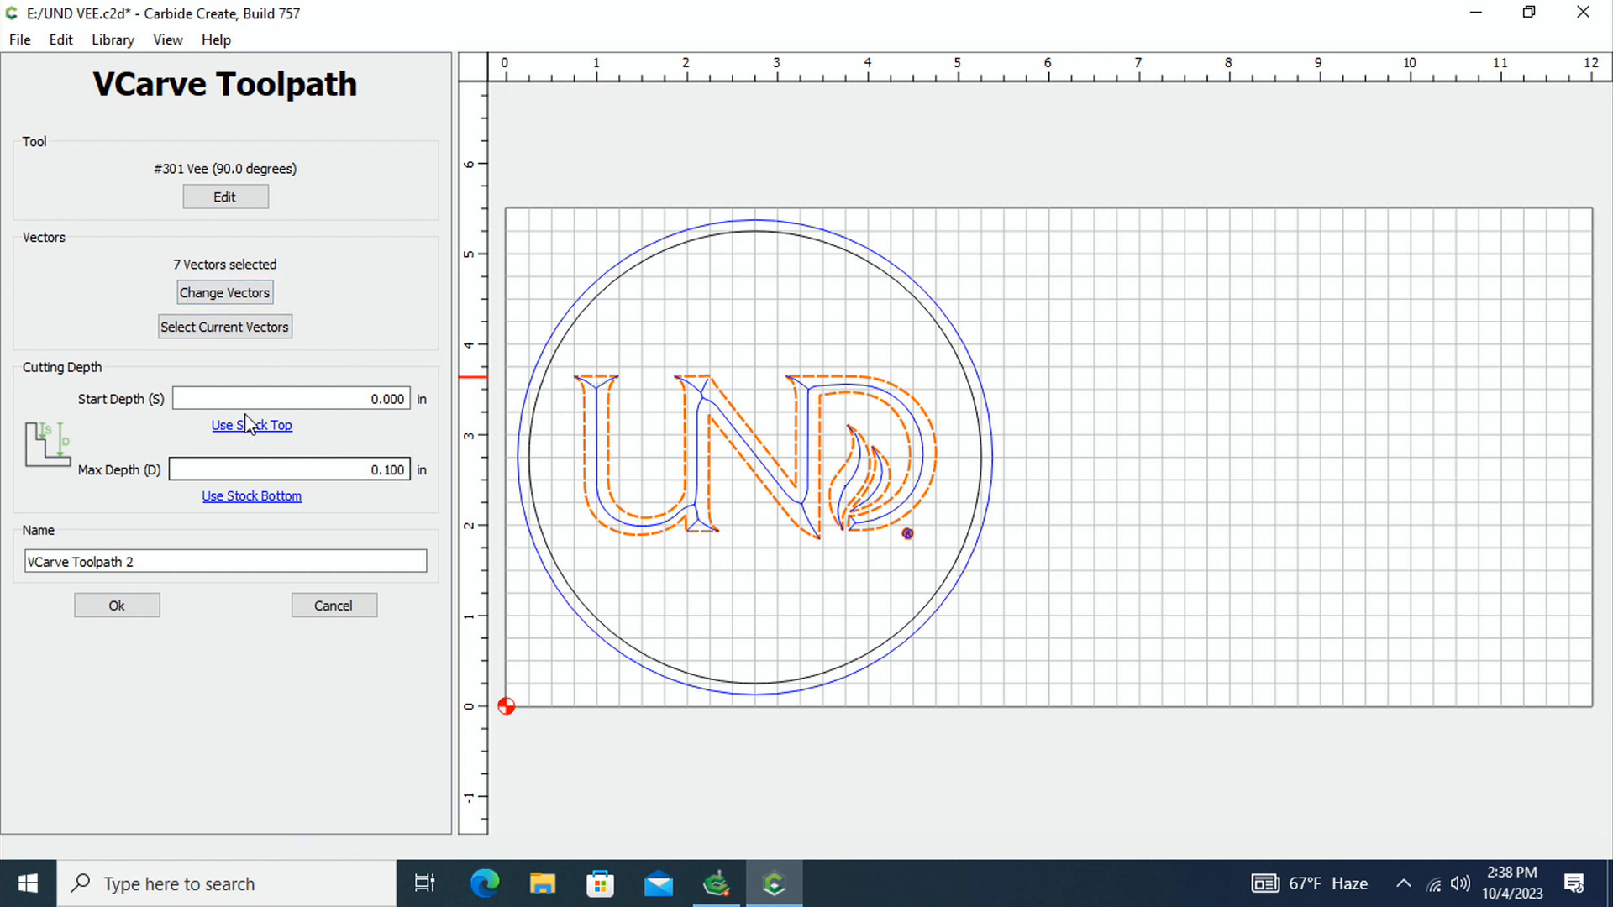
pyautogui.click(402, 470)
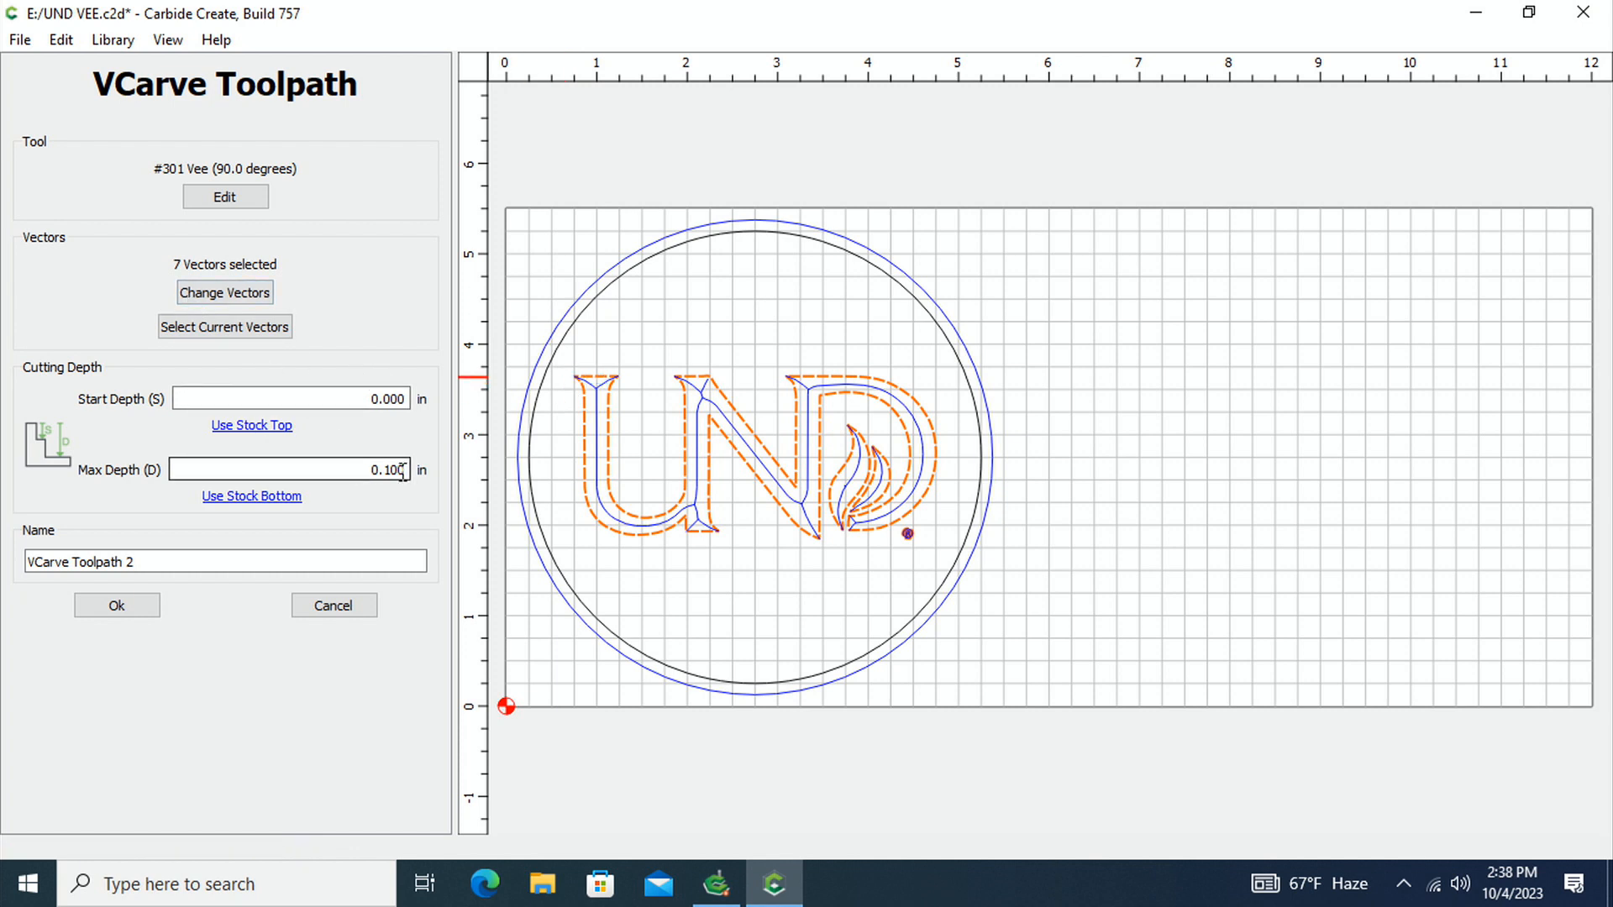
pyautogui.doubleClick(357, 470)
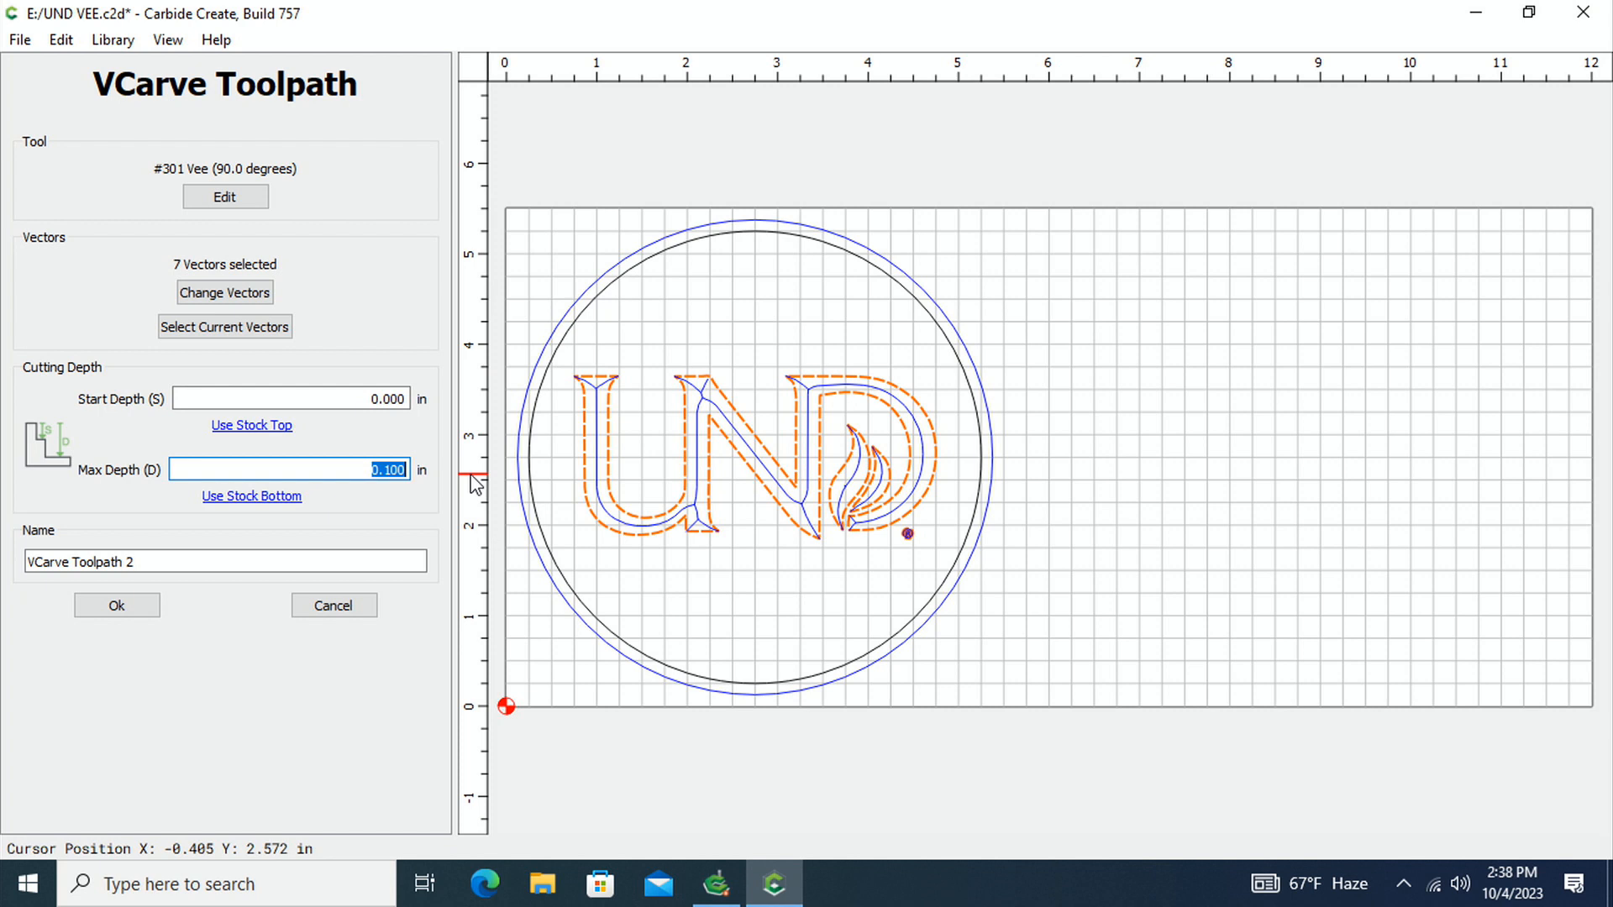
pyautogui.write('.15')
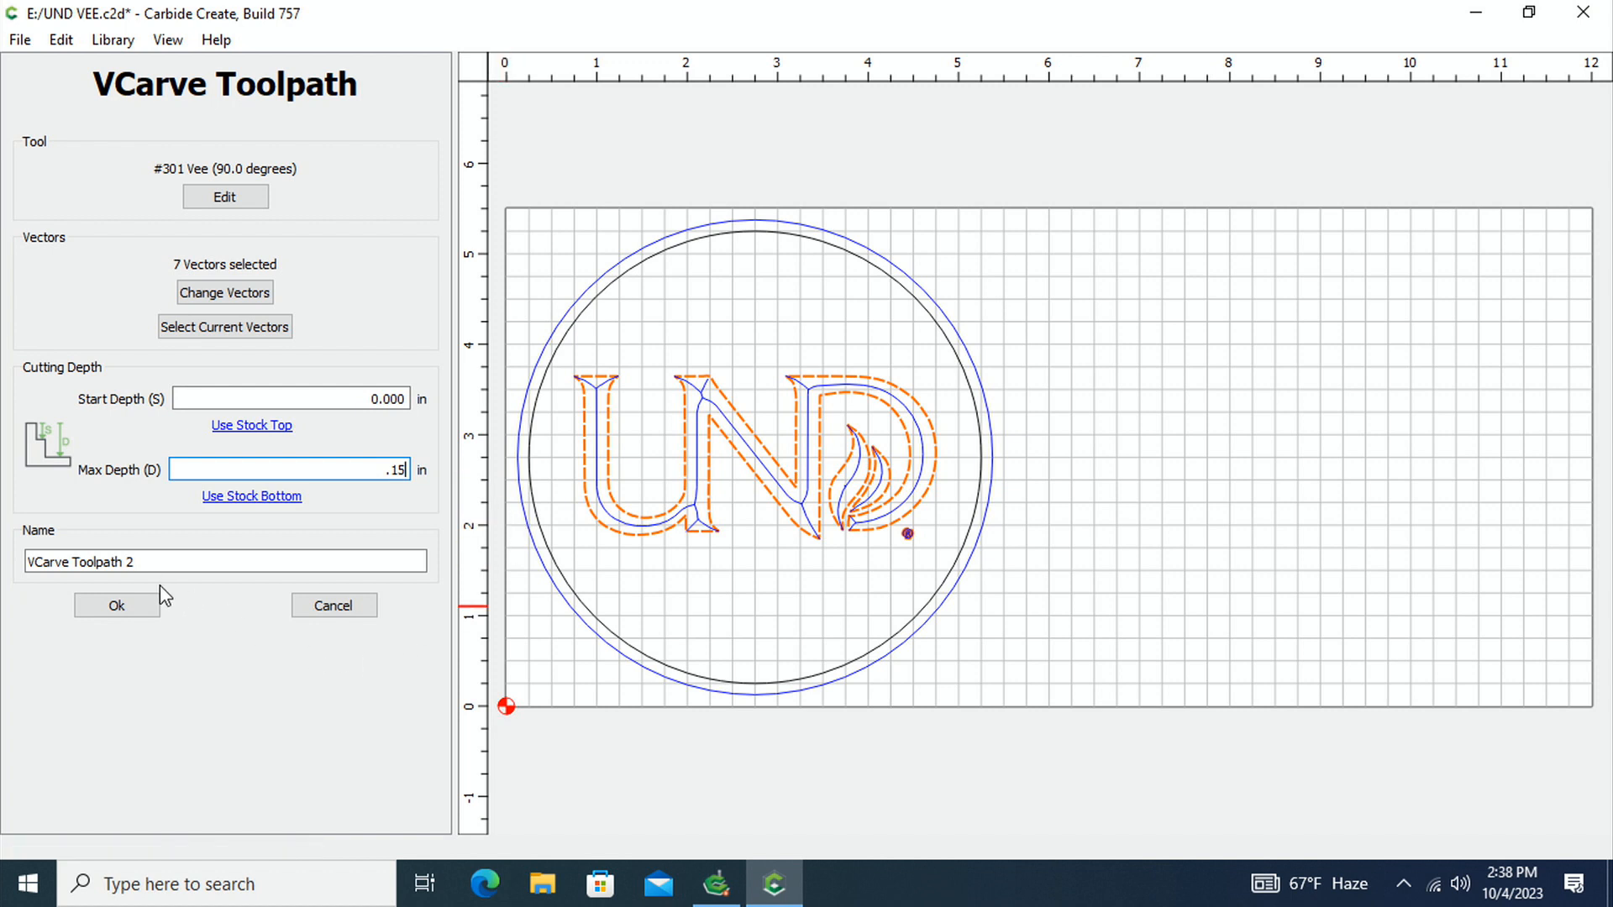
pyautogui.click(116, 605)
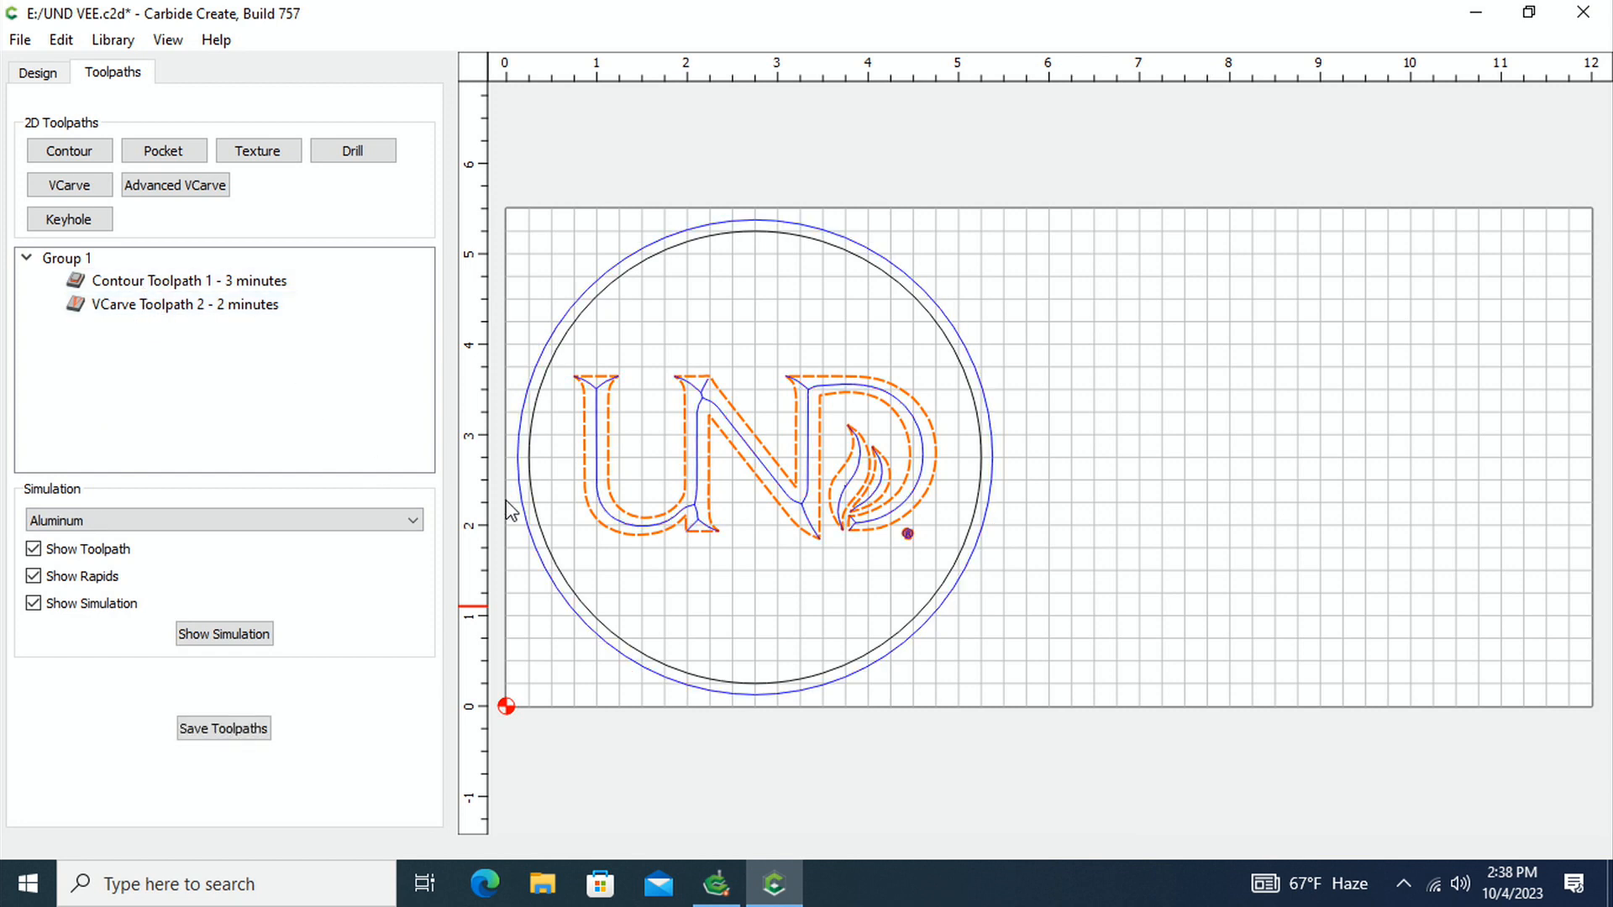
# Simulate the contour and VCarve toolpaths in aluminum, and return to the 2D toolpath view
pyautogui.click(220, 637)
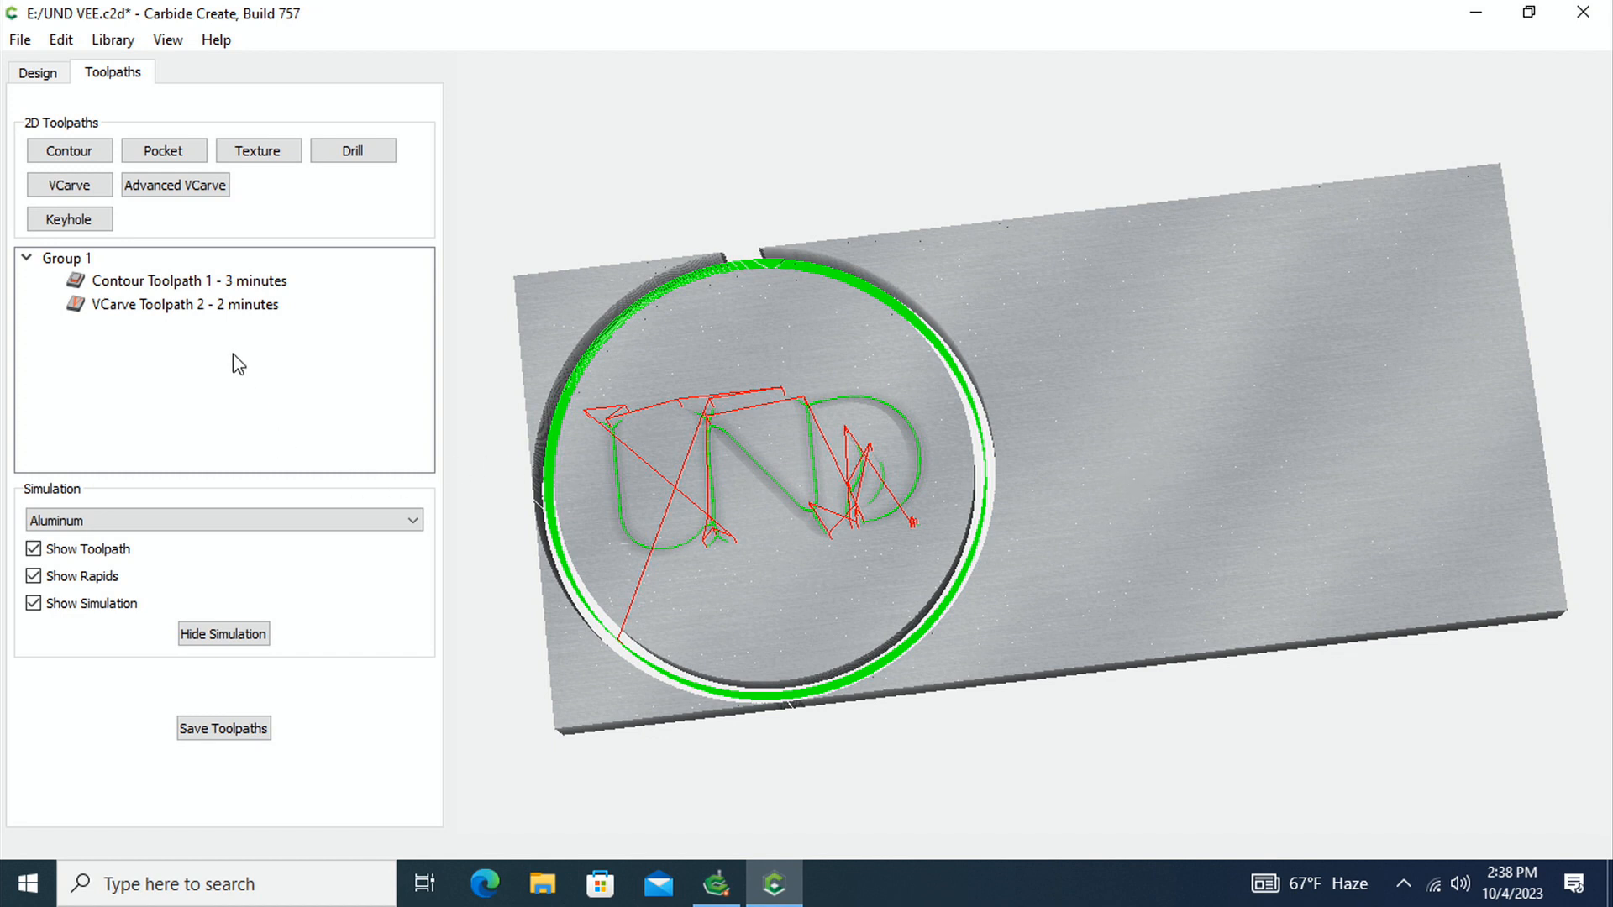
pyautogui.click(56, 74)
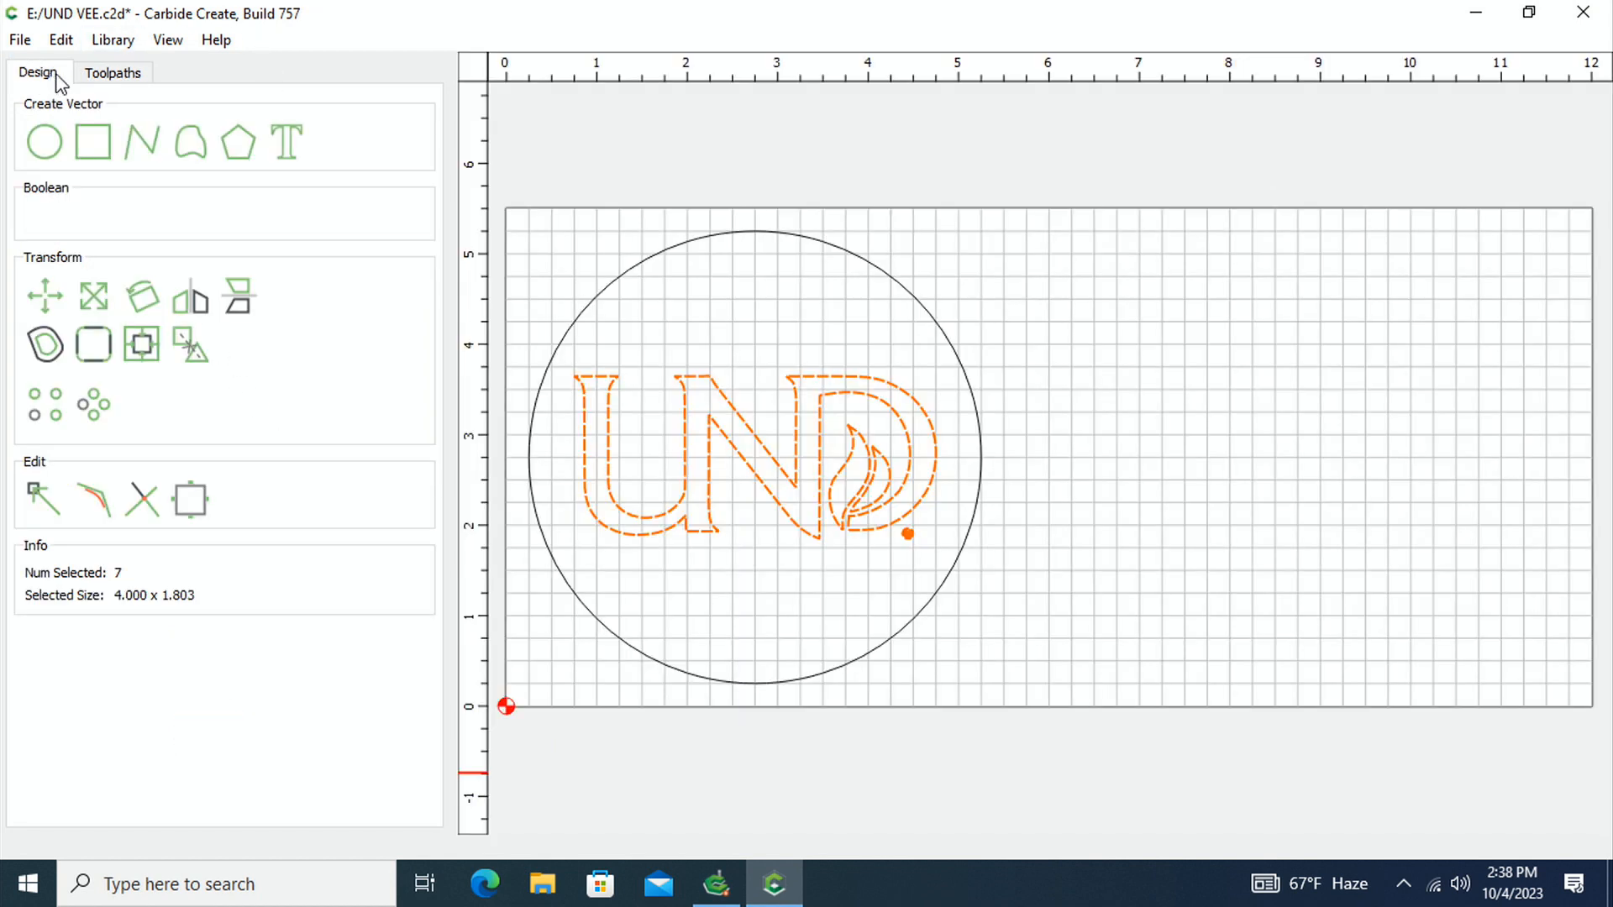
pyautogui.click(123, 74)
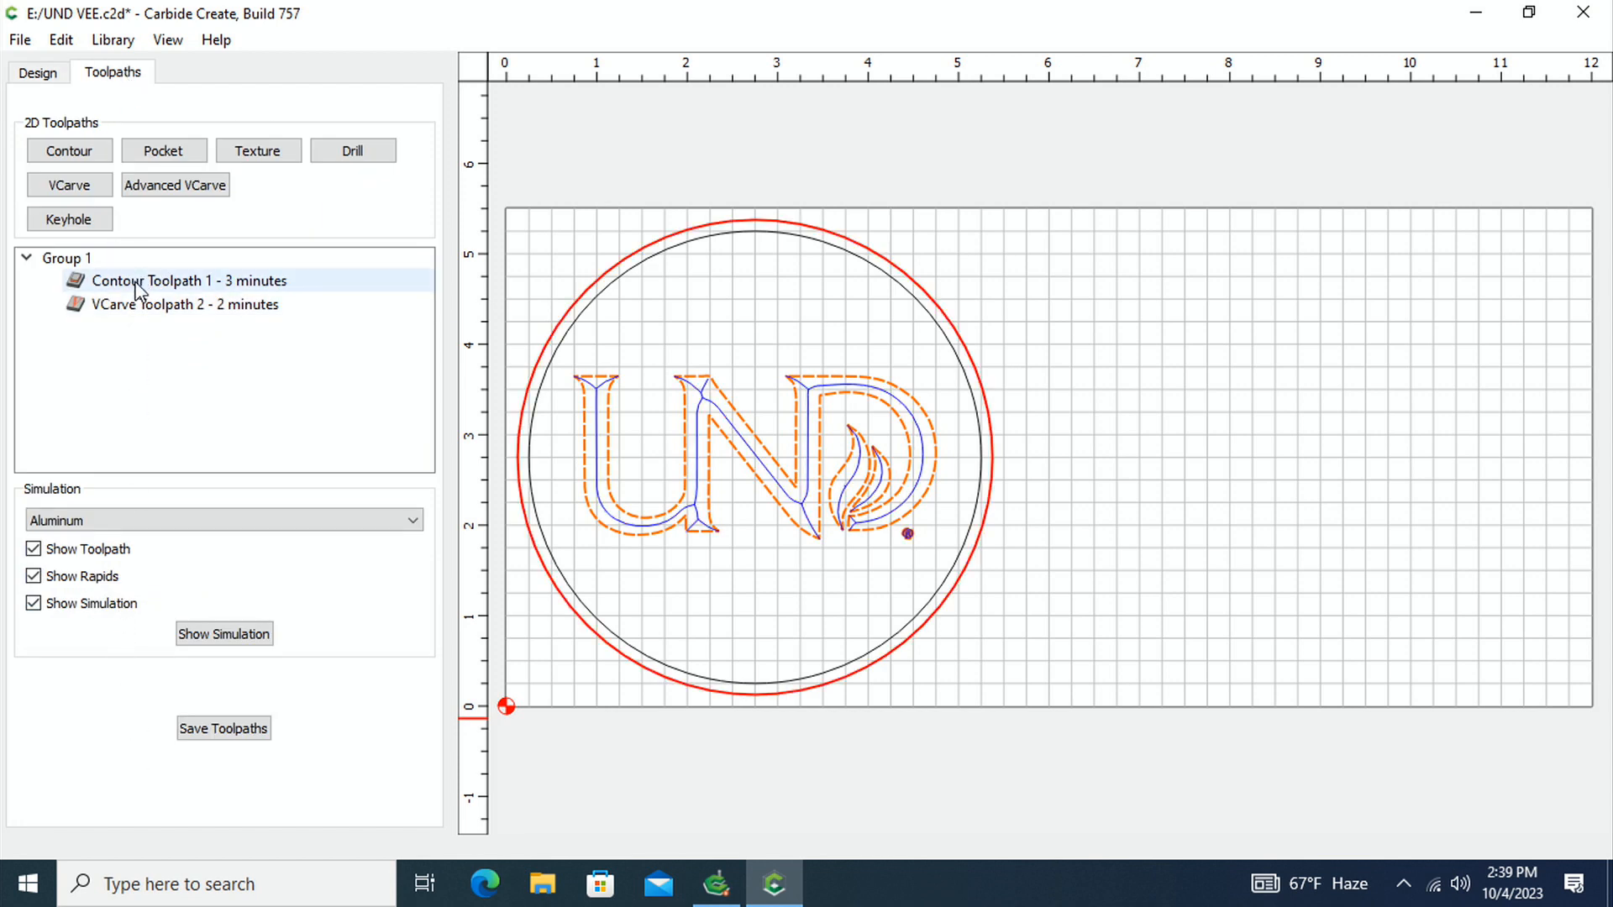
# Disable Contour Toolpath 1 so that only the VCarve toolpath of the logo remains active
pyautogui.moveTo(138, 290)
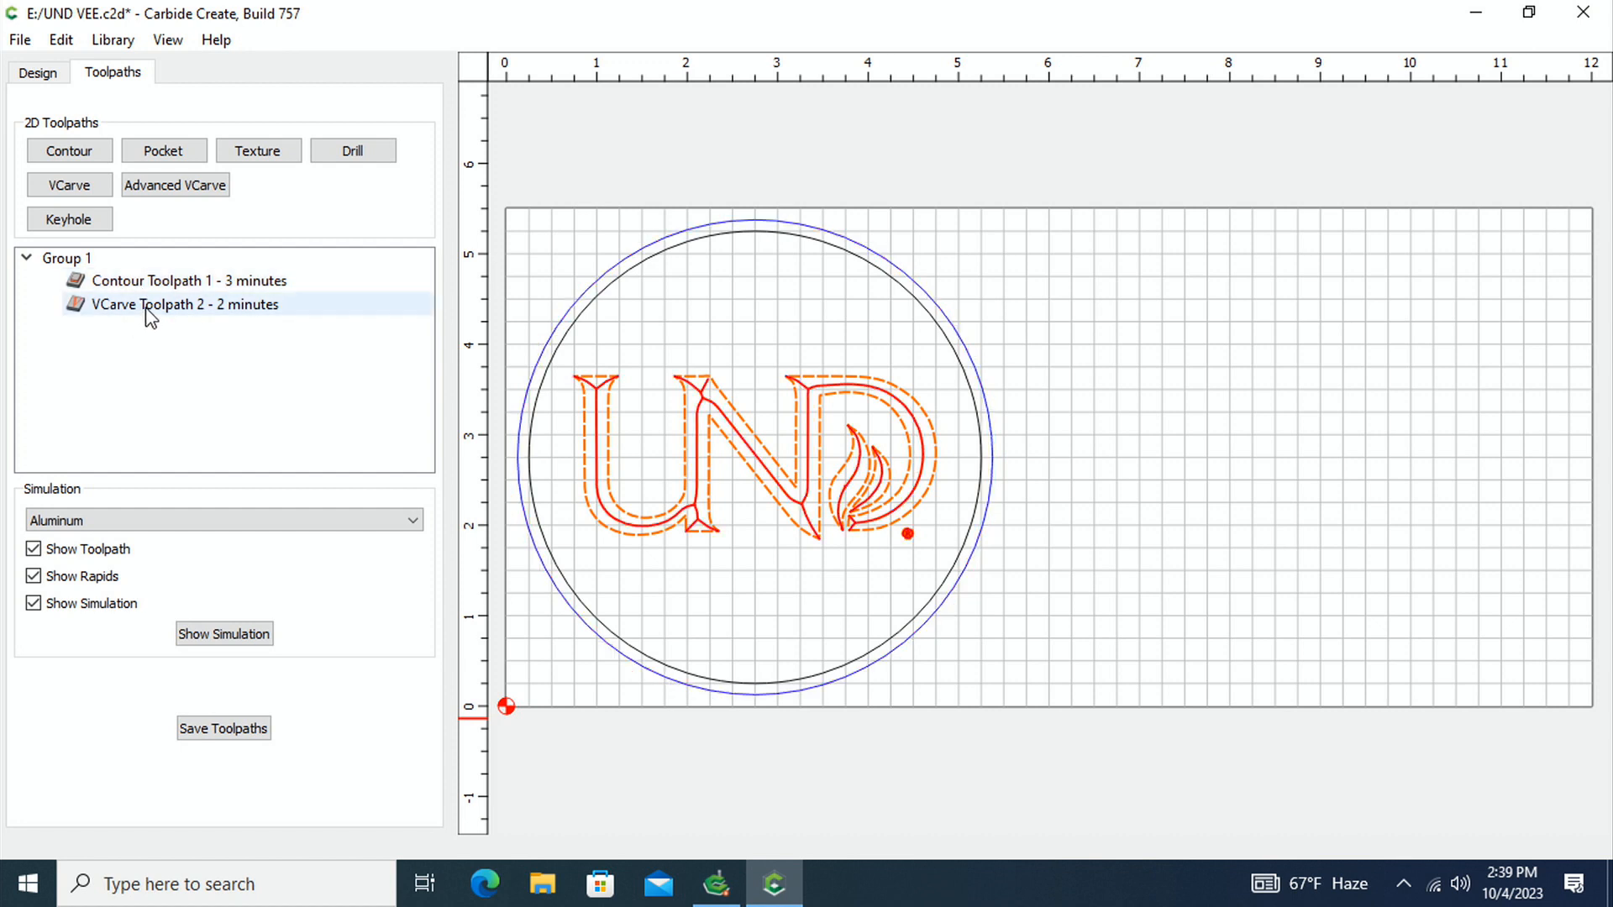
pyautogui.click(149, 290)
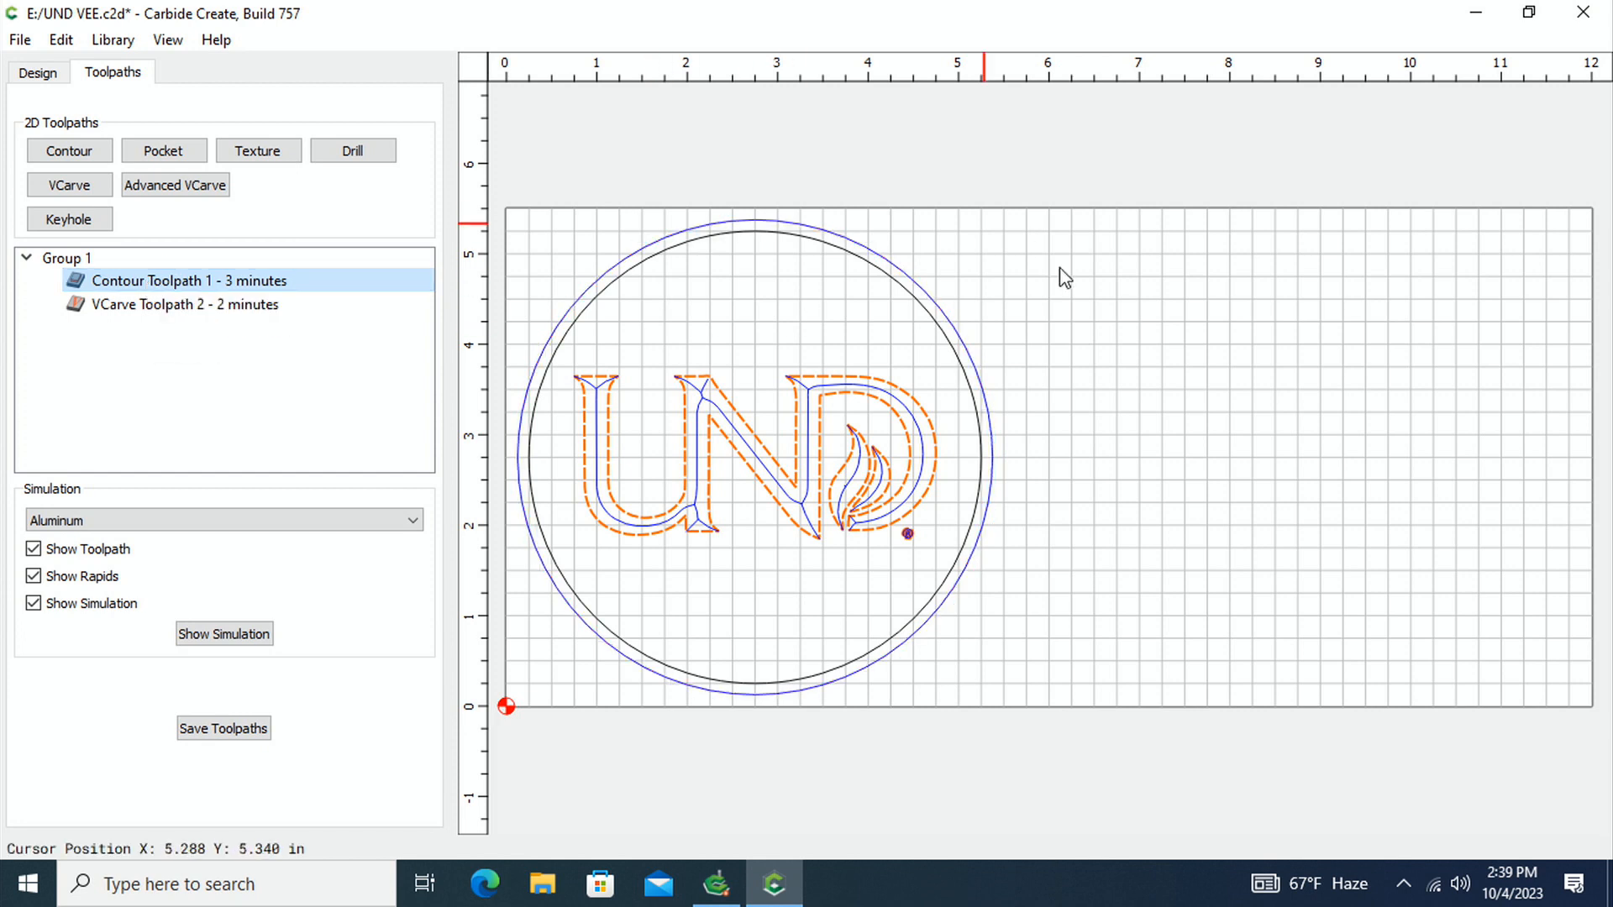
pyautogui.rightClick(210, 280)
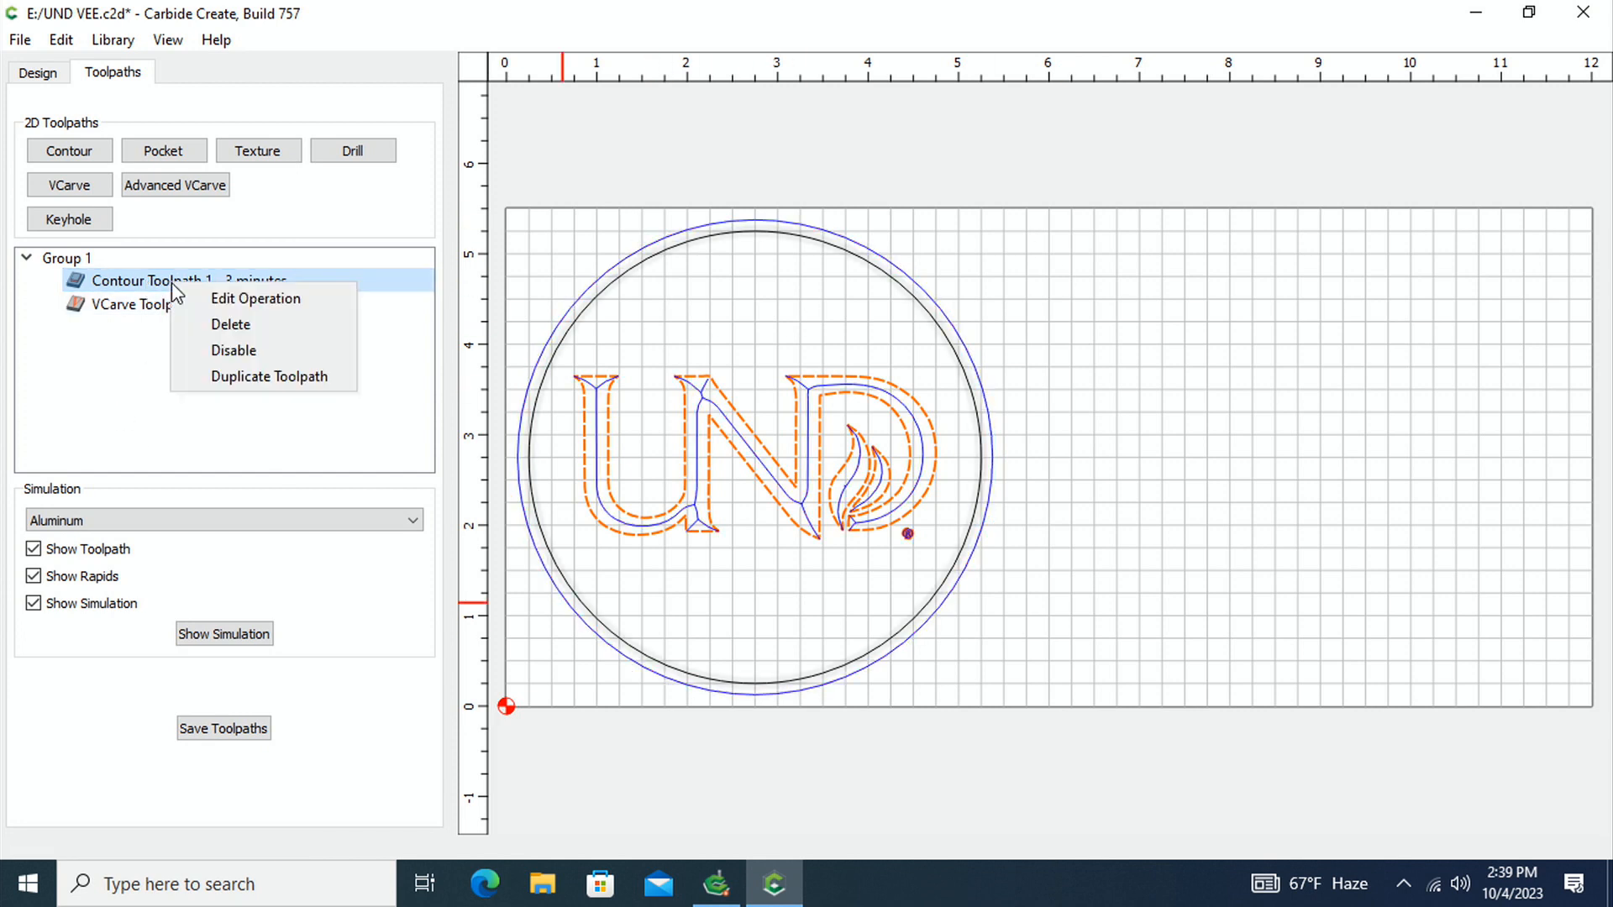
pyautogui.click(250, 351)
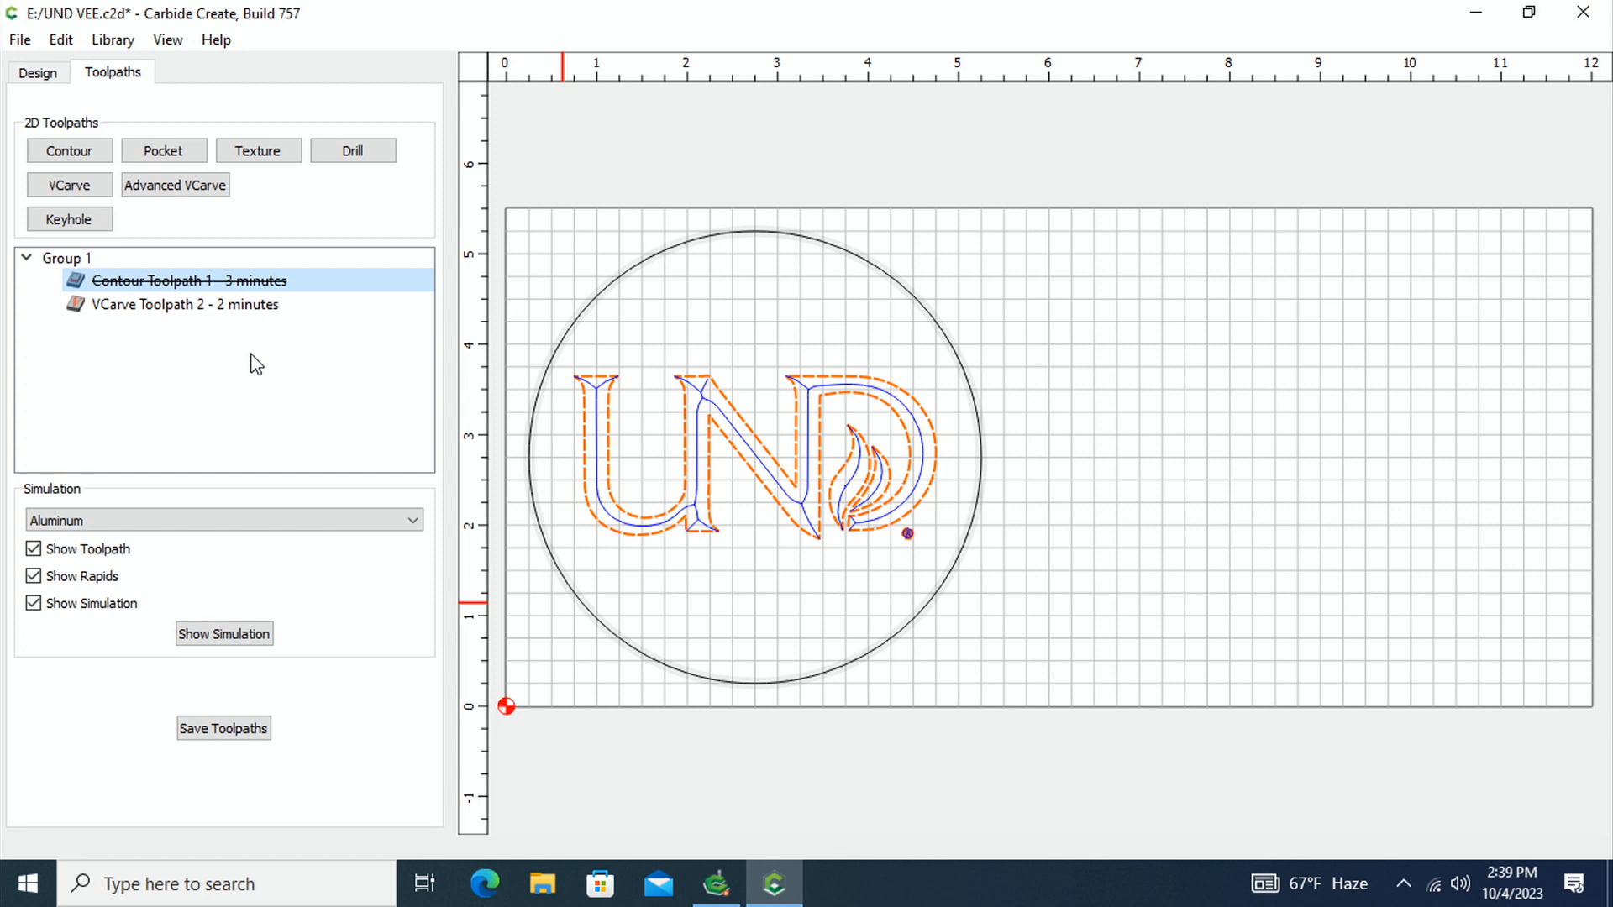
# Save the toolpaths to a C2D file on the USB disk, overwriting the existing UND VEE file
pyautogui.click(231, 738)
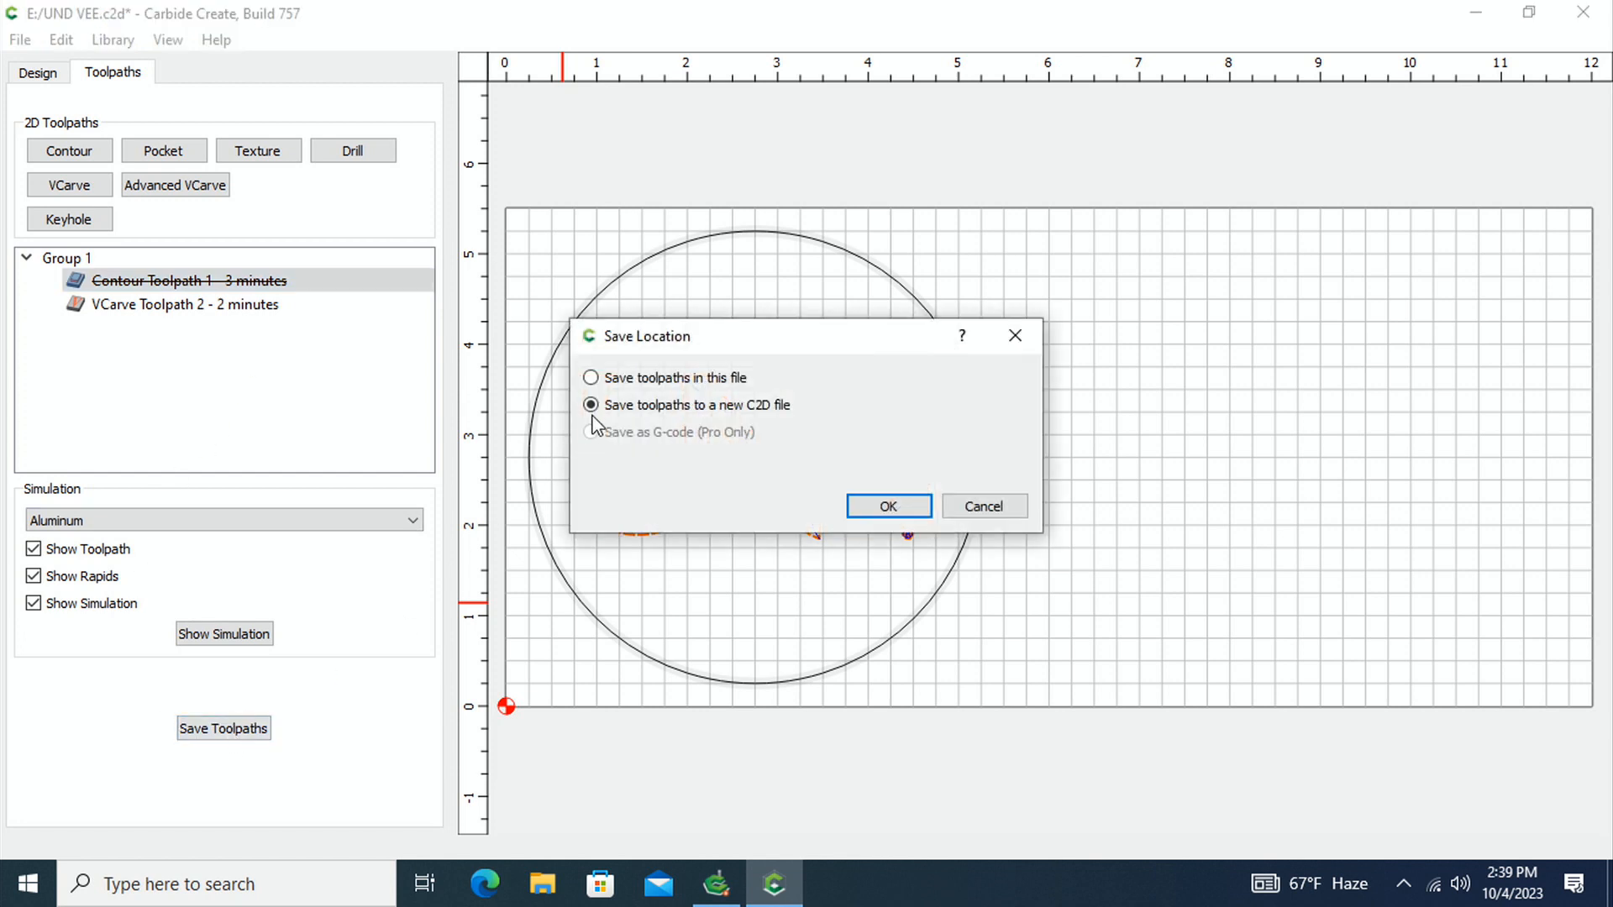
pyautogui.click(882, 507)
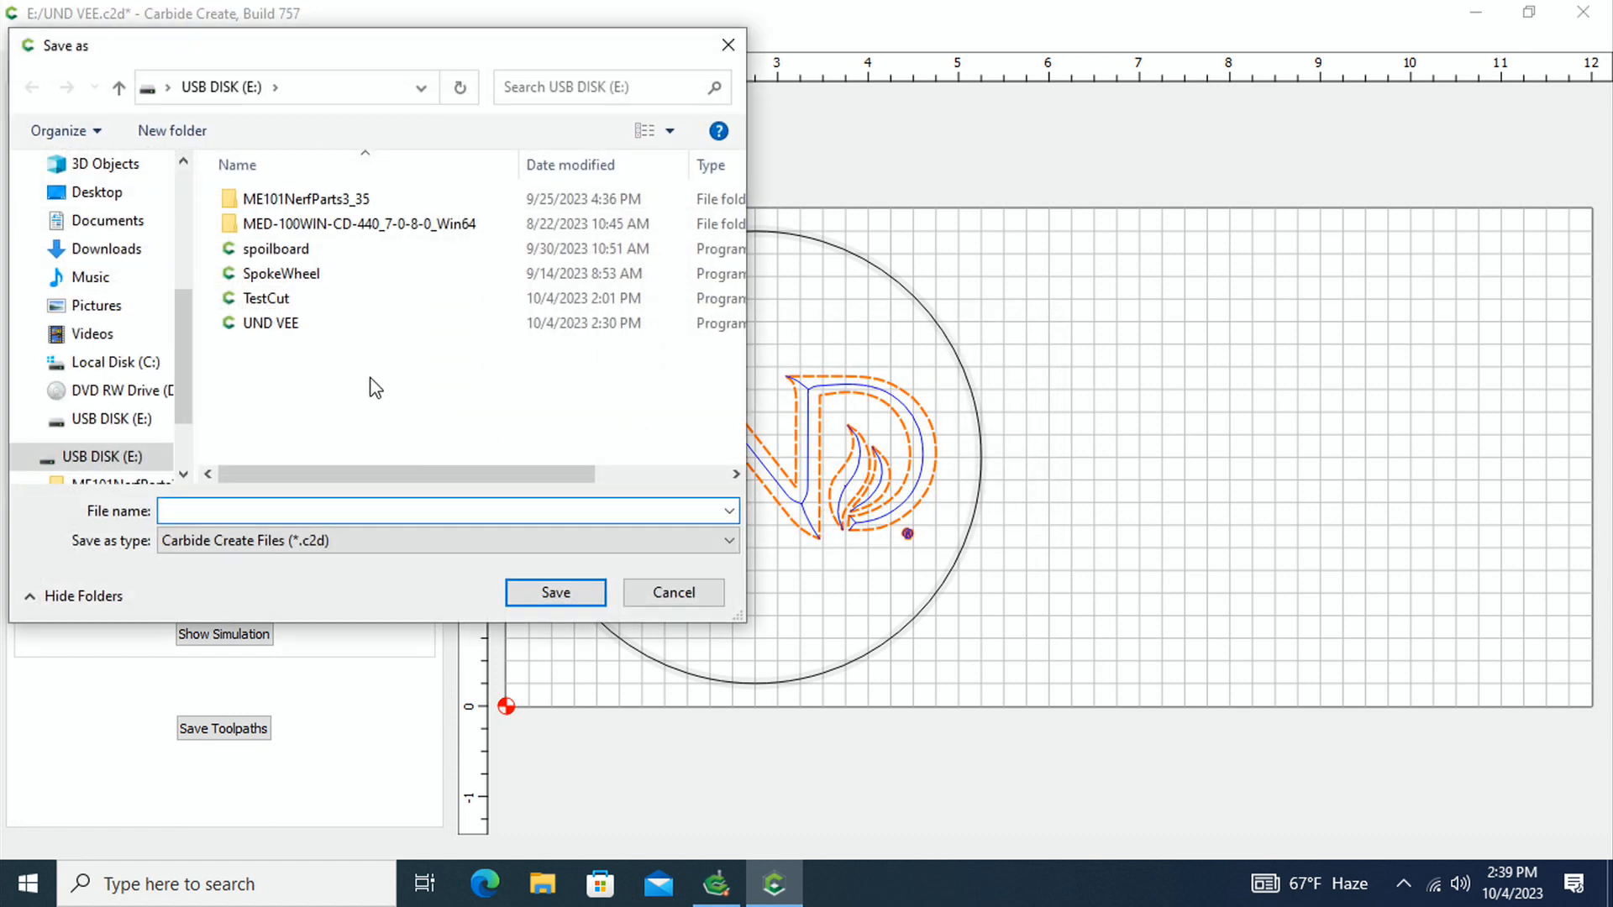
pyautogui.click(268, 326)
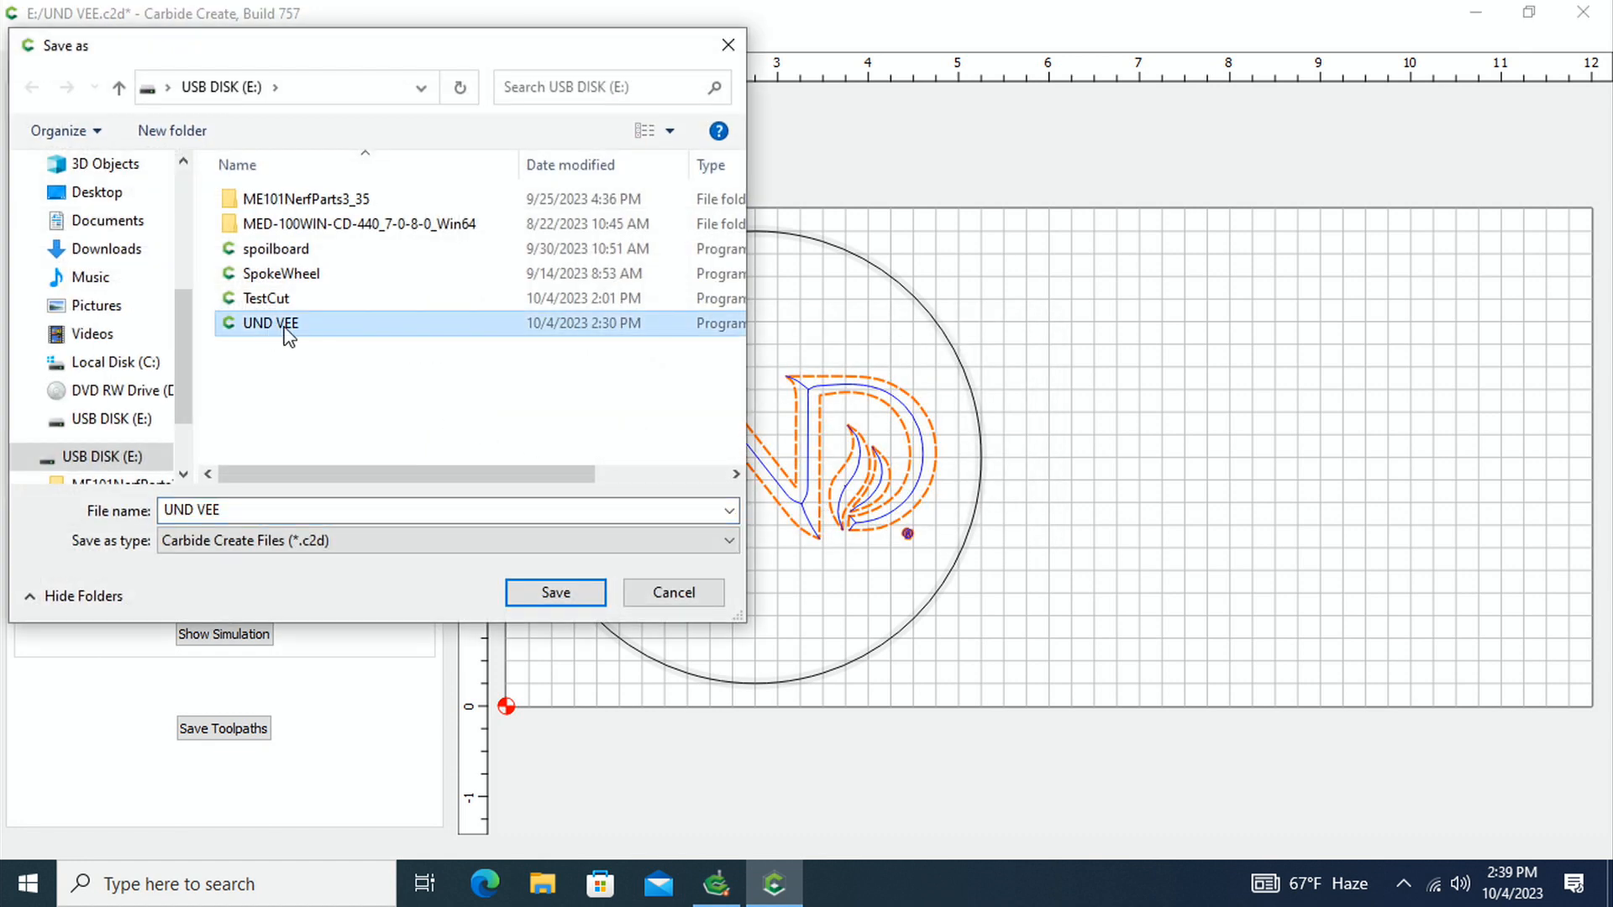
pyautogui.click(567, 596)
pyautogui.click(863, 442)
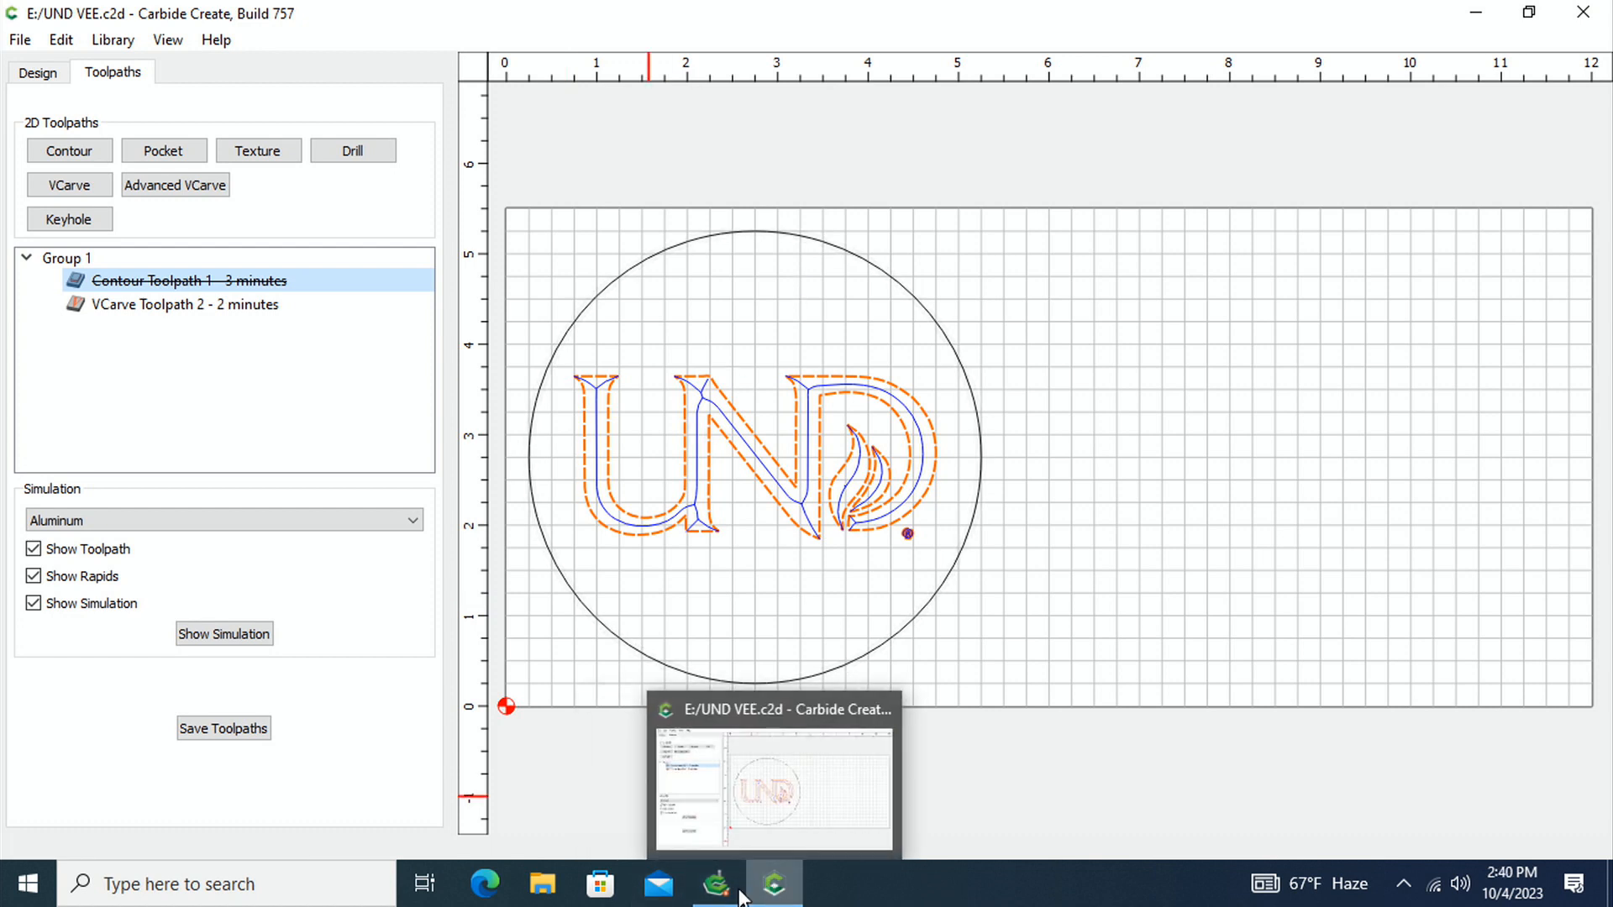
# Switch to Carbide Motion and load the re-saved UND VEE file from the USB disk as the job
pyautogui.click(771, 882)
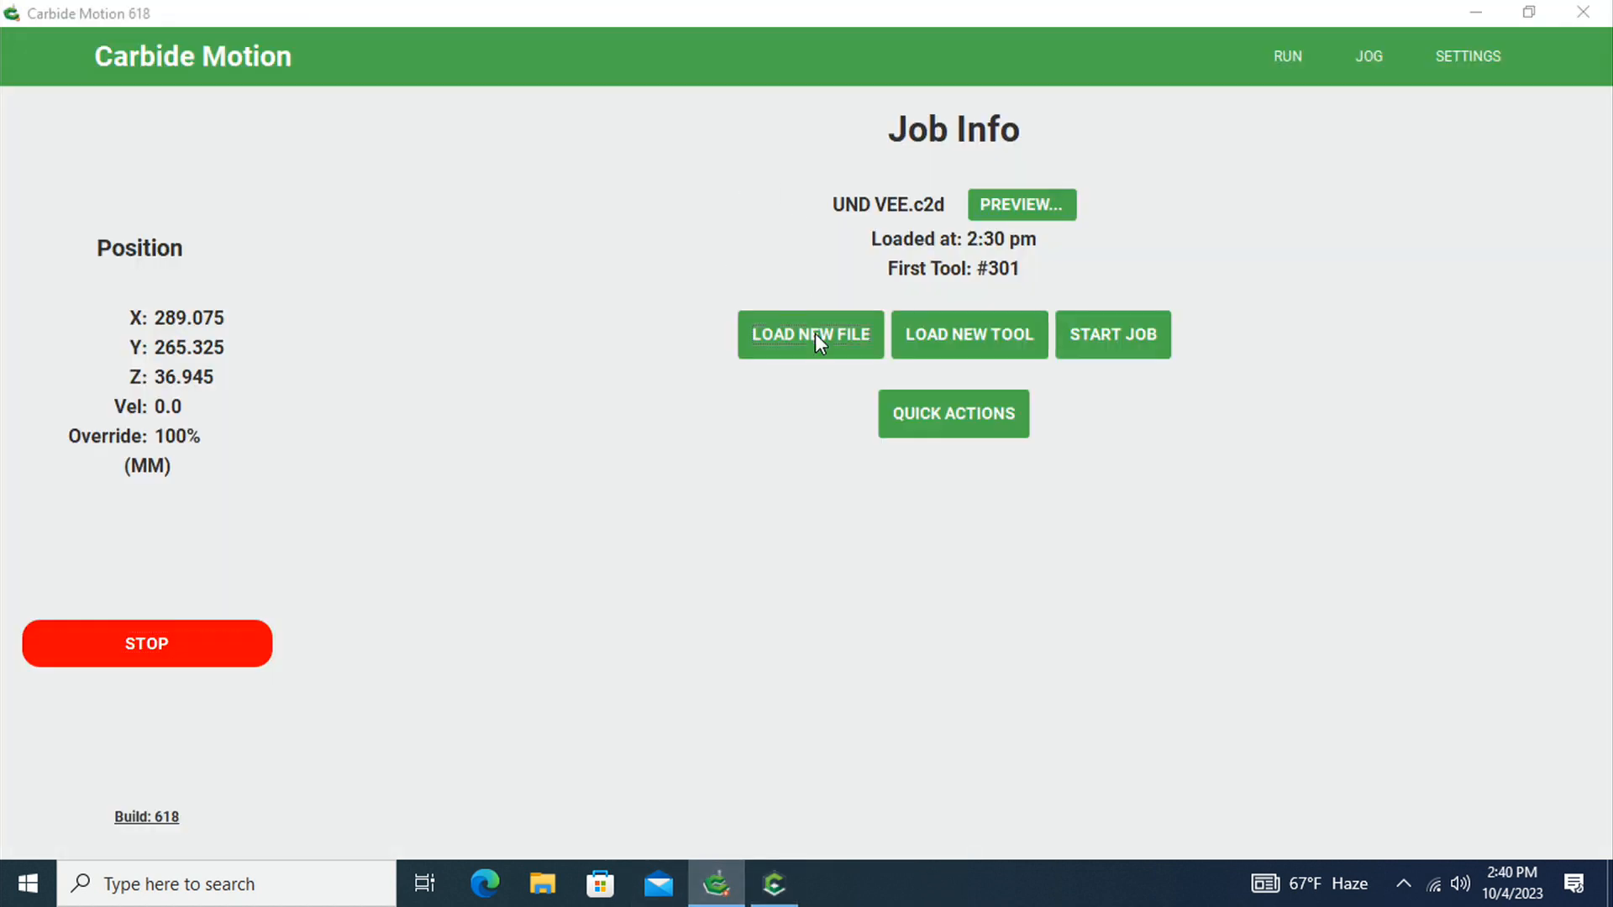
pyautogui.click(815, 333)
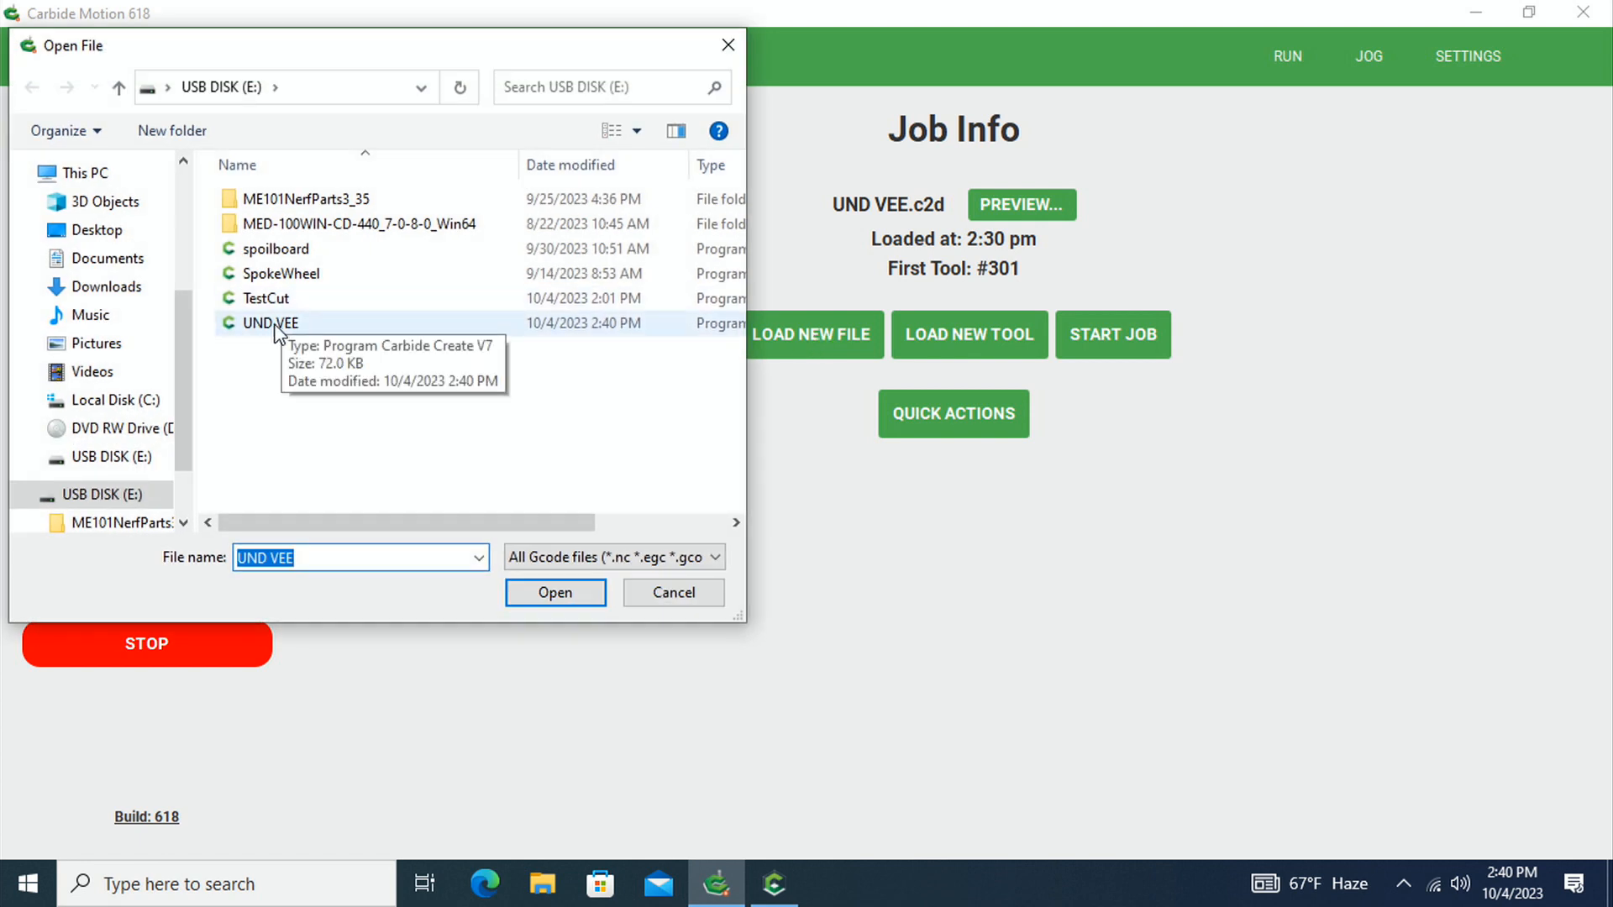
pyautogui.click(554, 592)
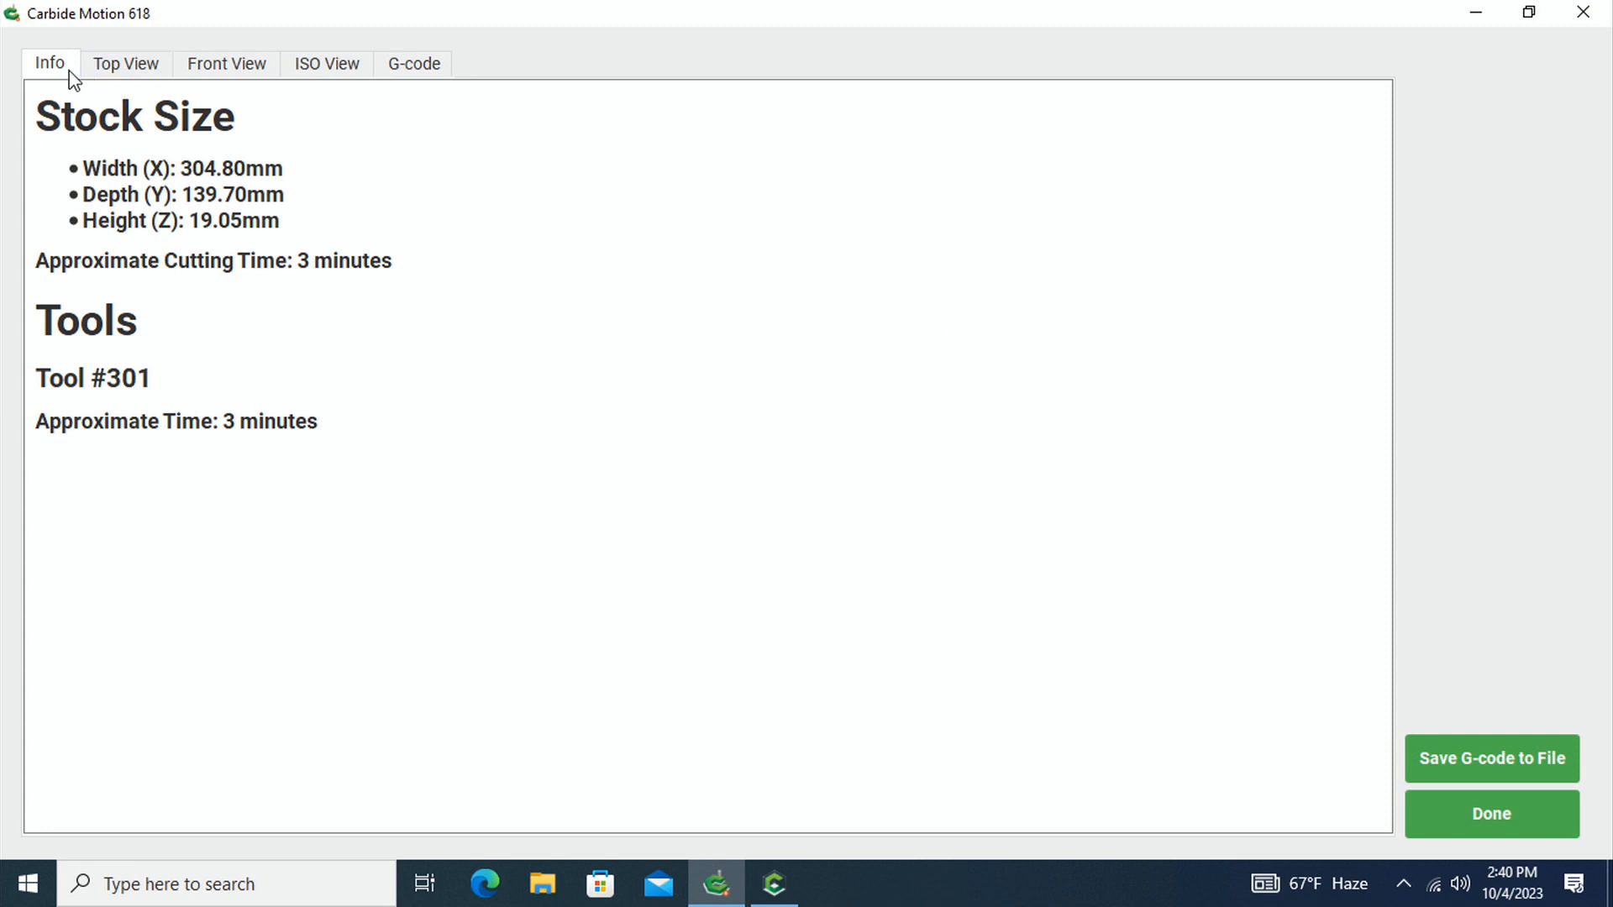
# Examine the loaded job's toolpath in top, front and ISO views and its G-code, and close the preview
pyautogui.click(129, 65)
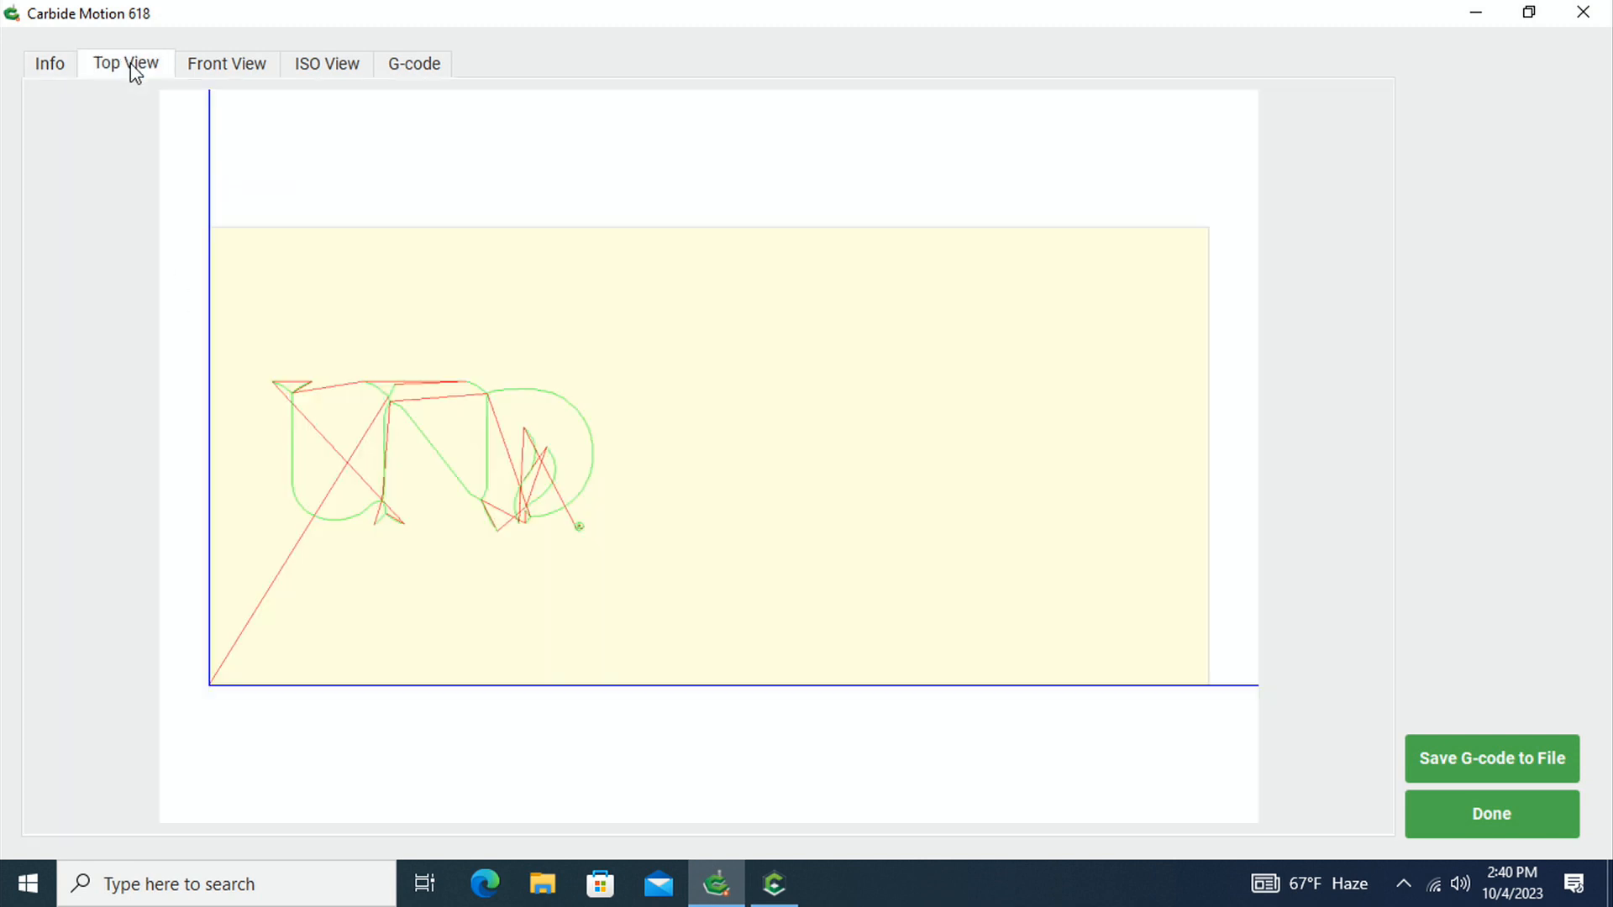
pyautogui.click(216, 72)
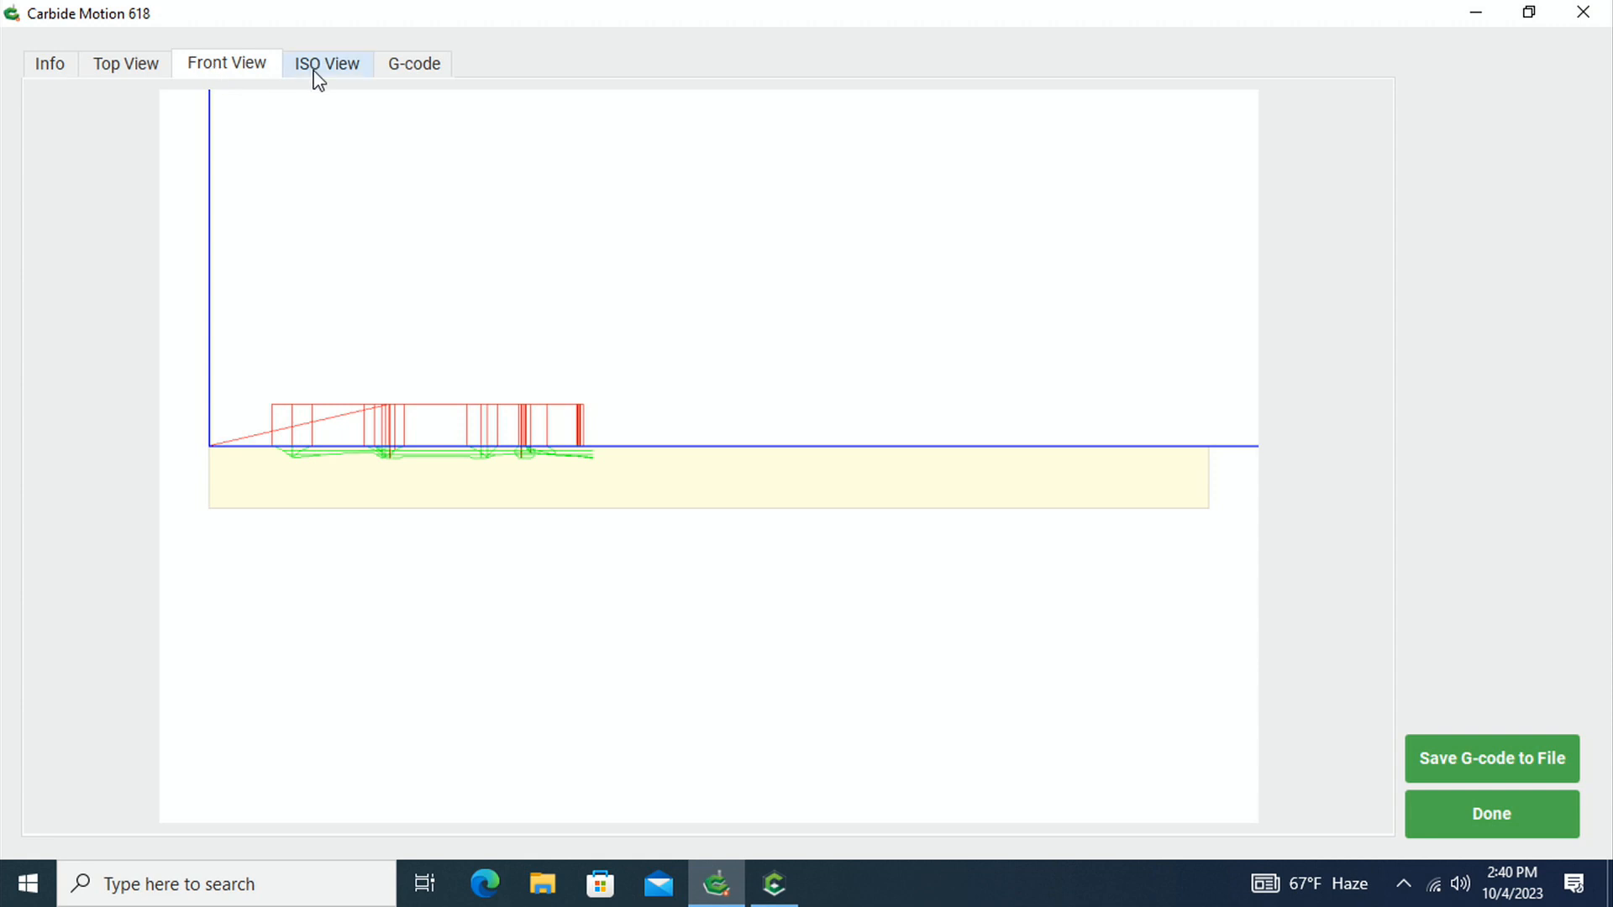
pyautogui.click(130, 74)
pyautogui.click(225, 74)
pyautogui.click(336, 69)
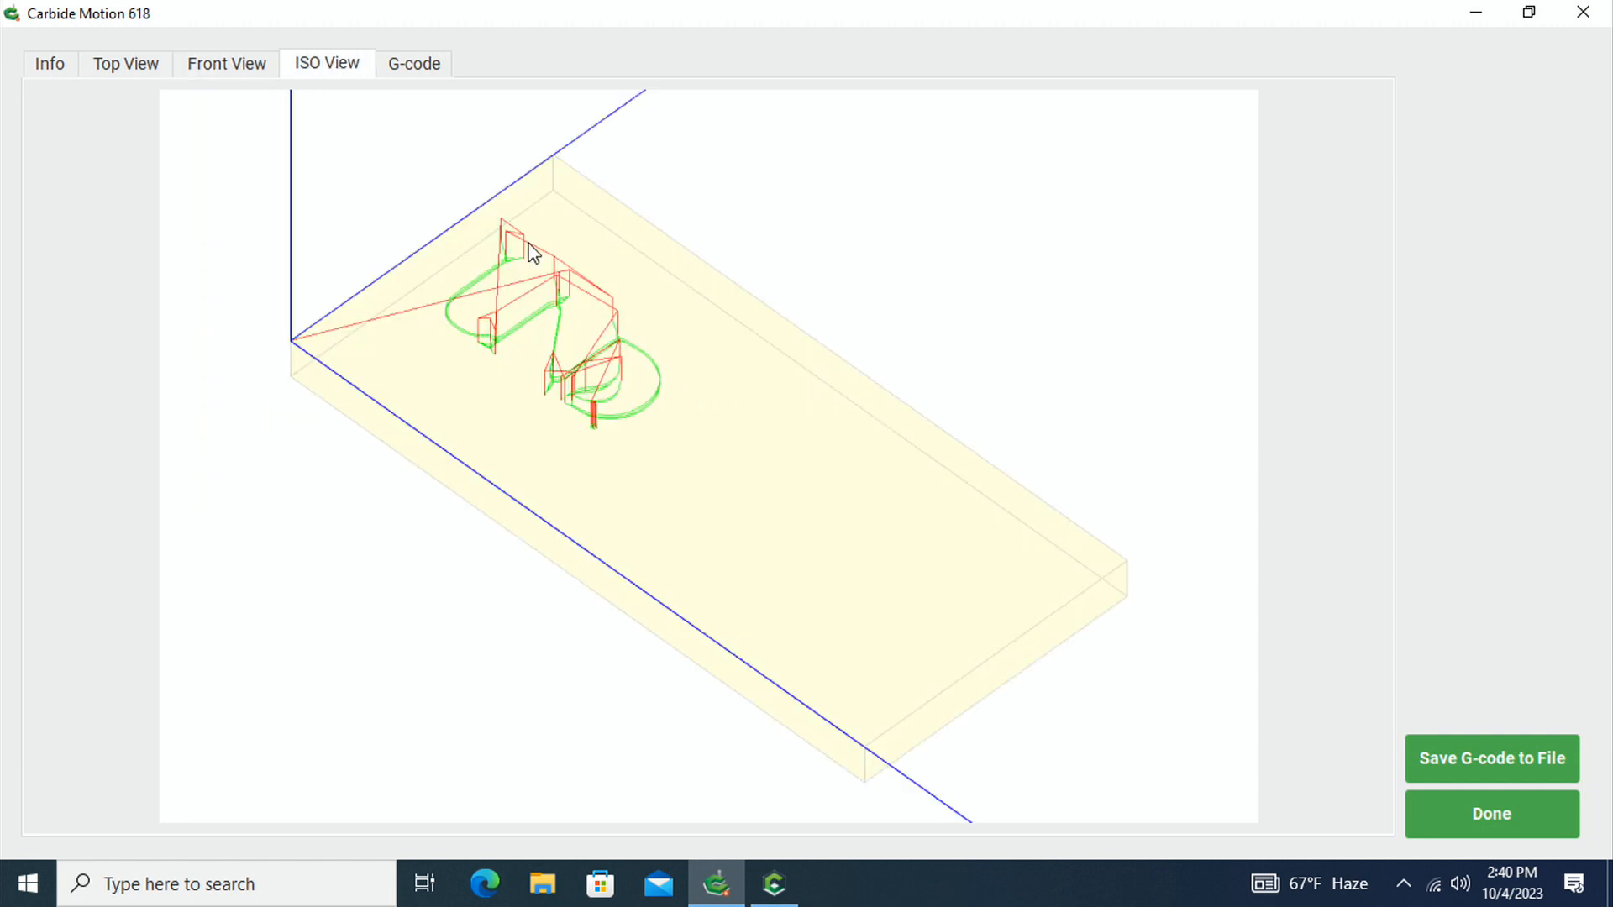
pyautogui.click(408, 64)
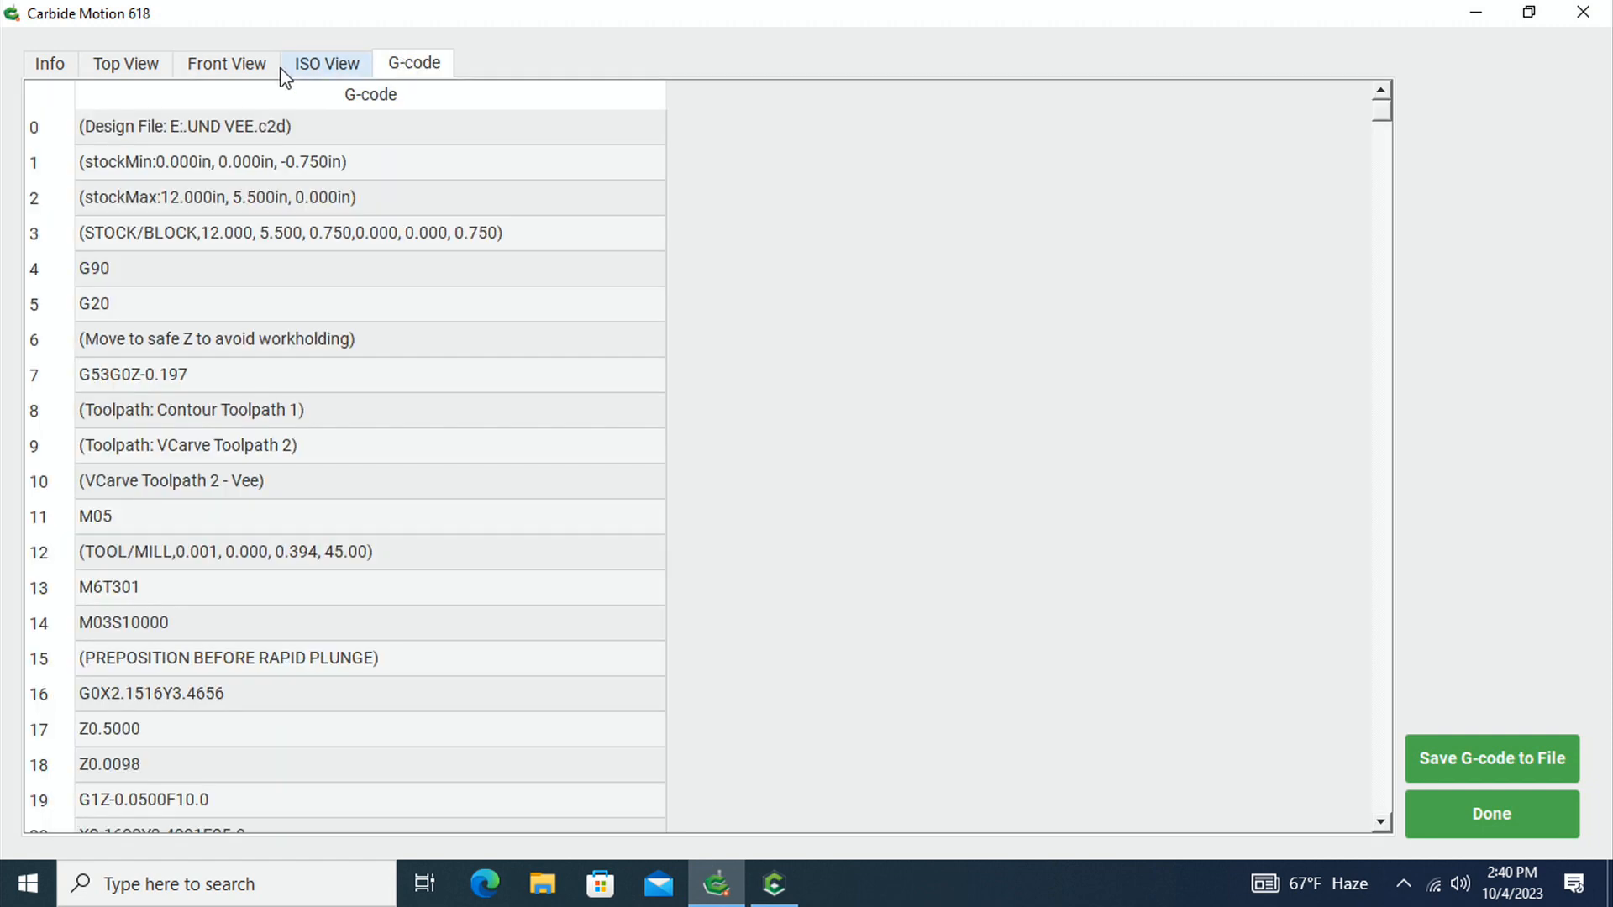
pyautogui.click(134, 63)
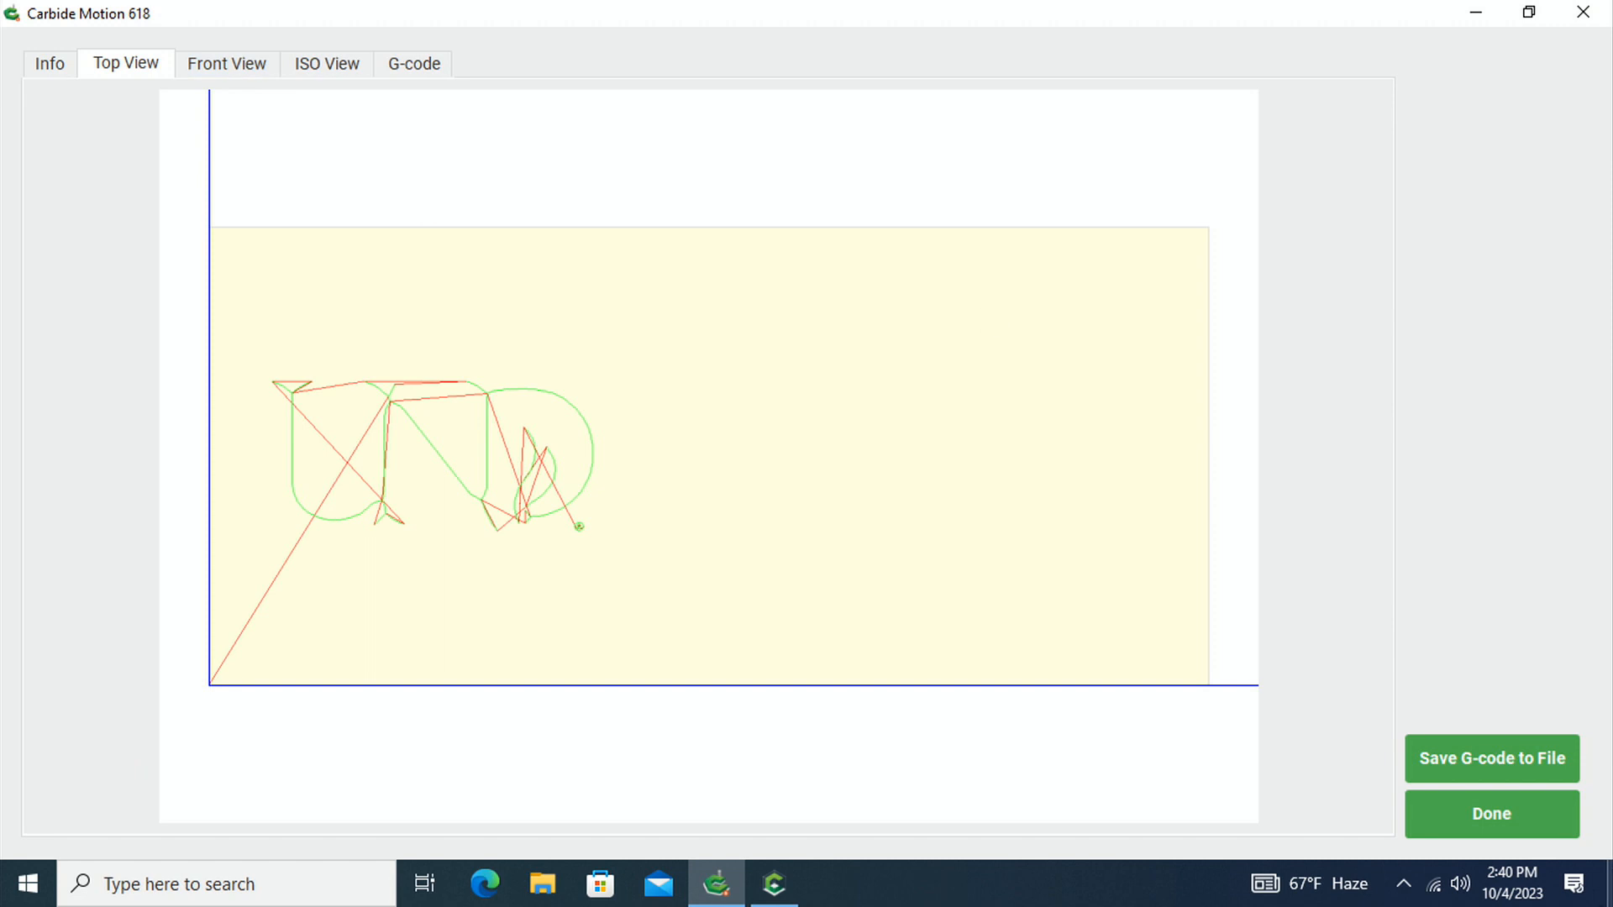
pyautogui.click(1474, 816)
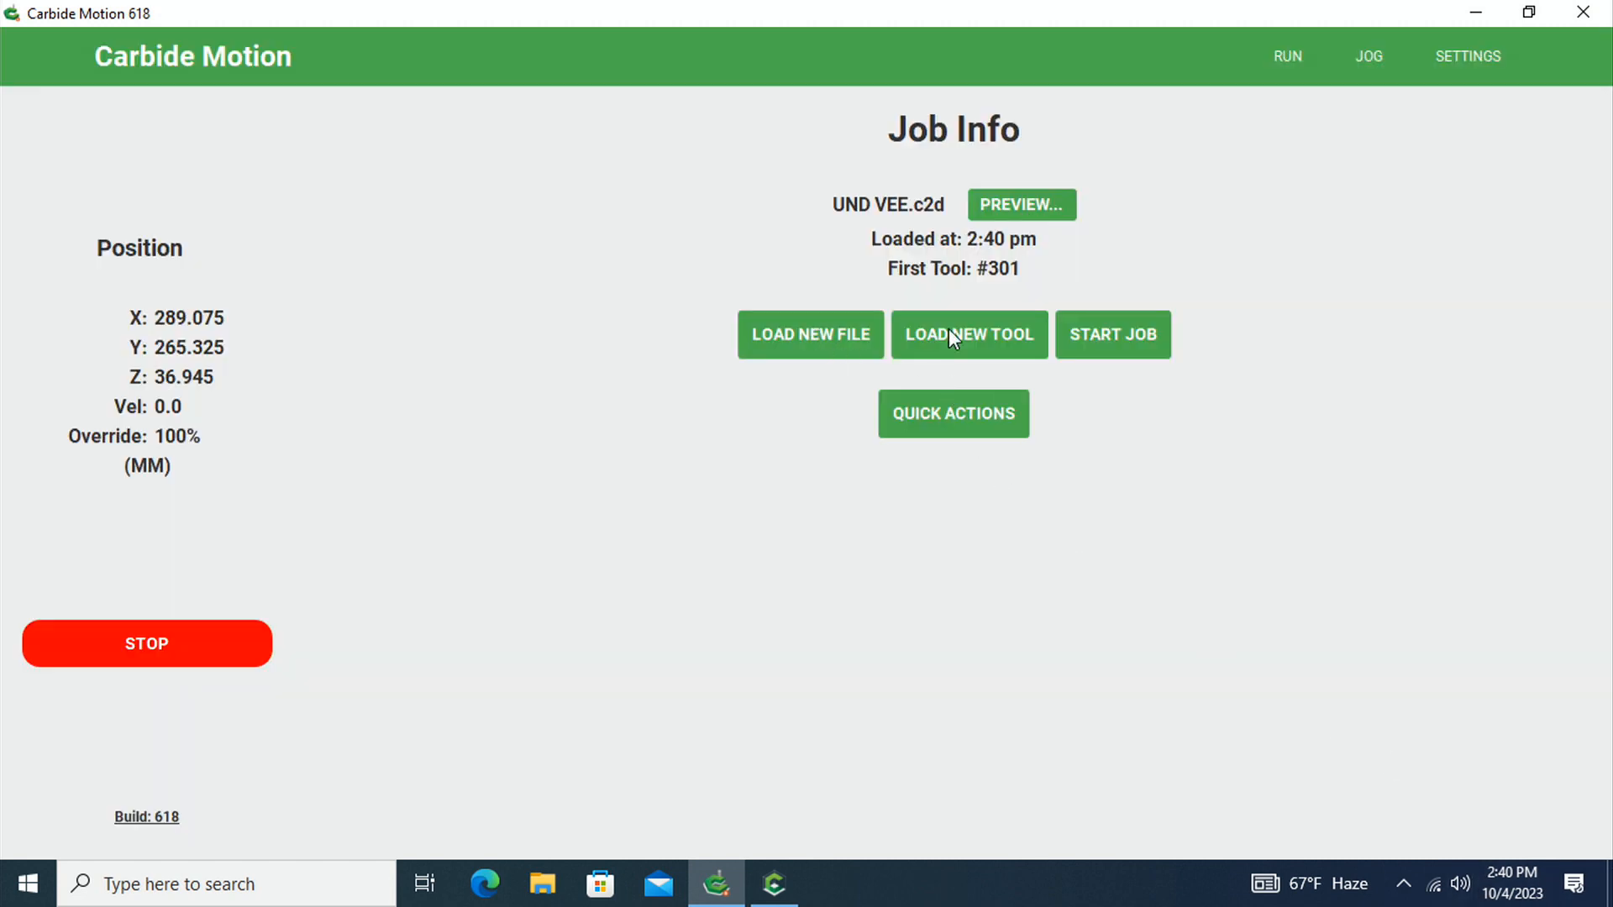
# Start the UND VEE job, confirming the change to tool #301 (90 Degree Vee Cutter) and the spindle speed of 24000 RPM (dial 5)
pyautogui.click(1106, 336)
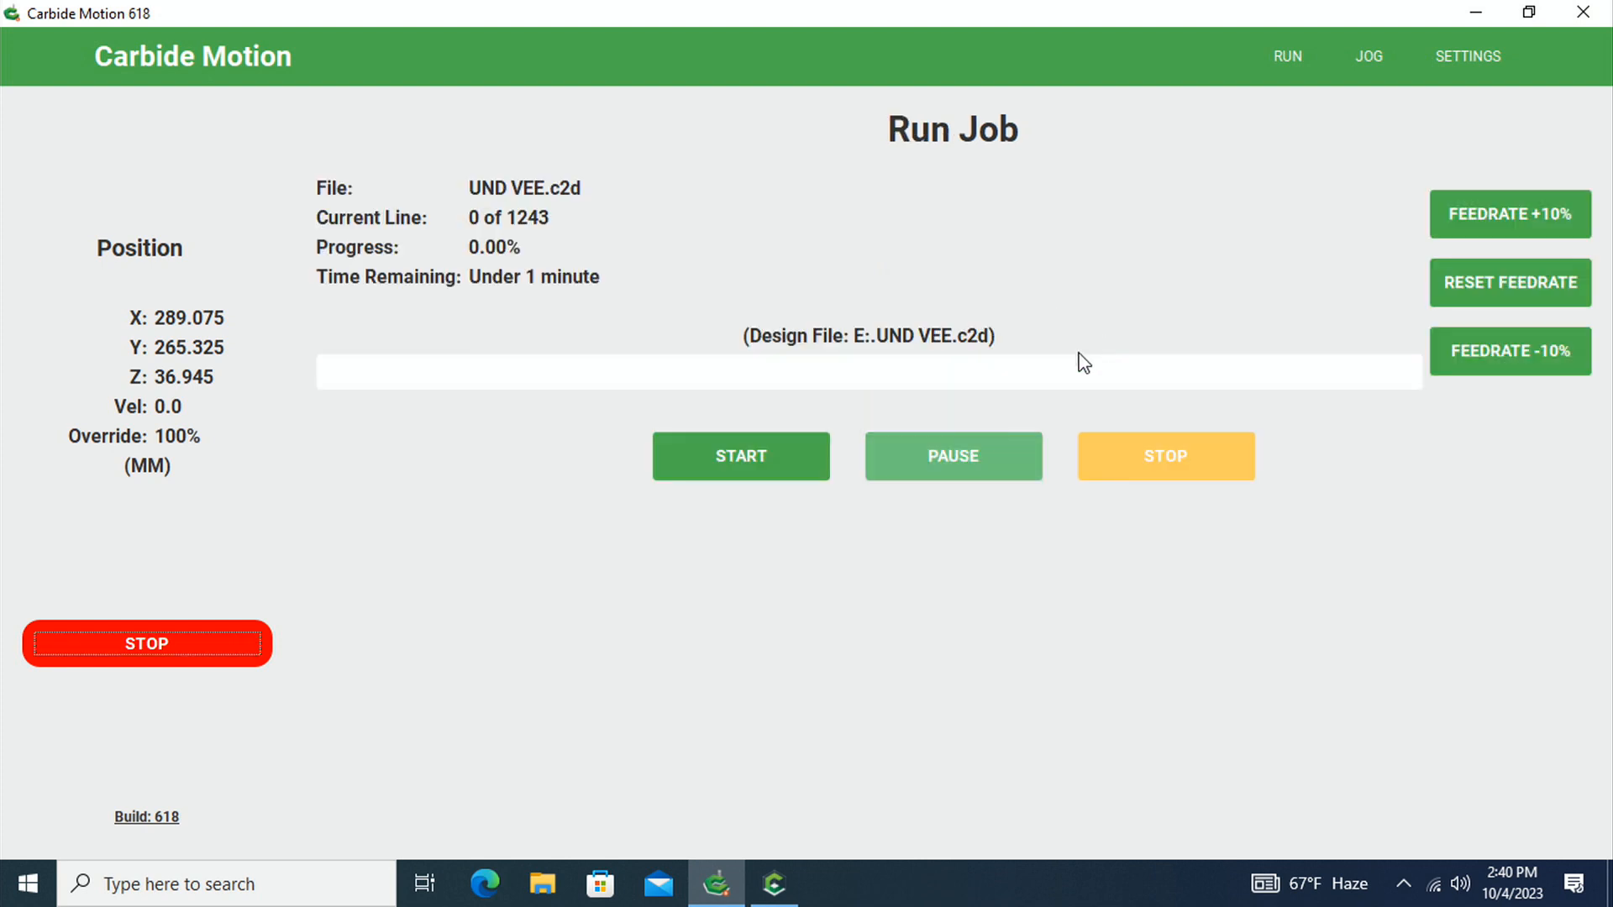
pyautogui.click(752, 456)
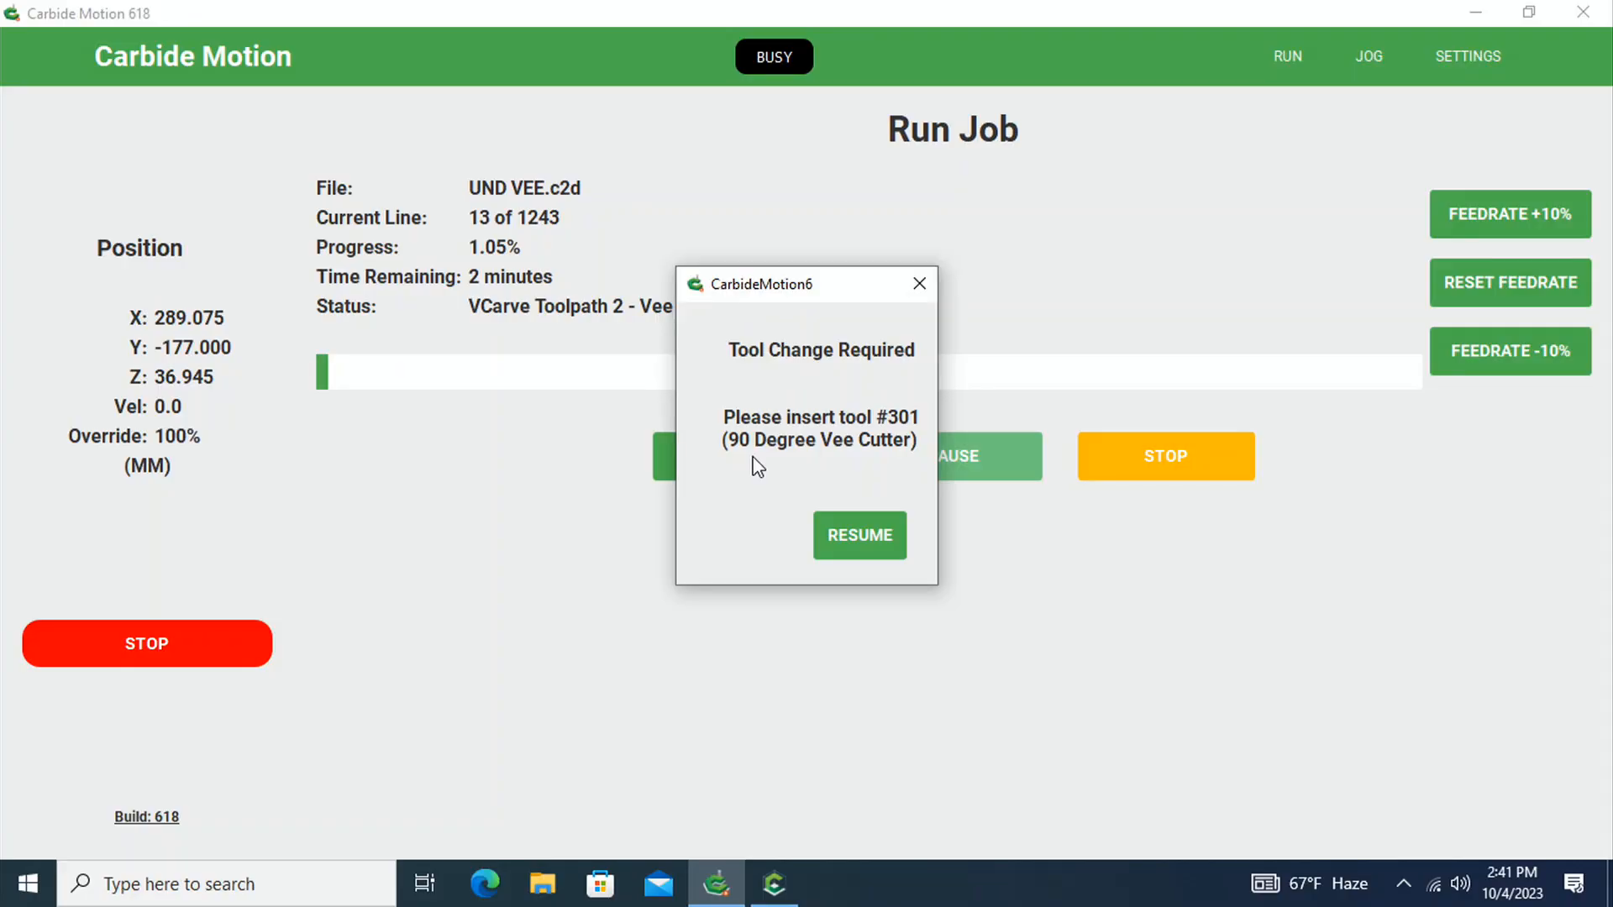
pyautogui.click(865, 554)
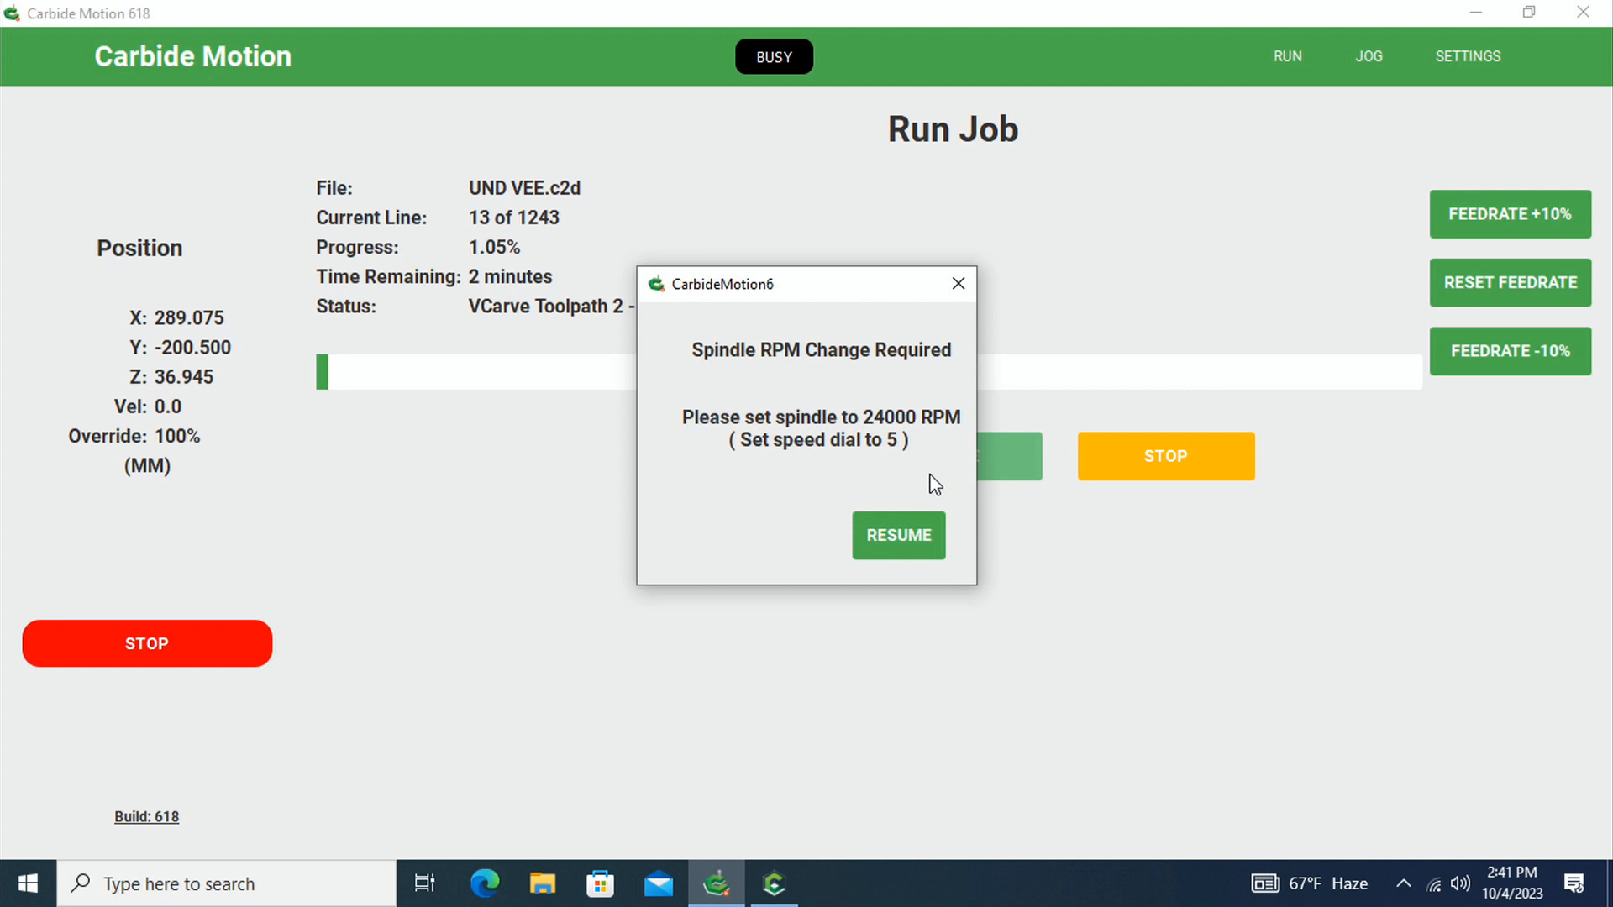
pyautogui.click(890, 537)
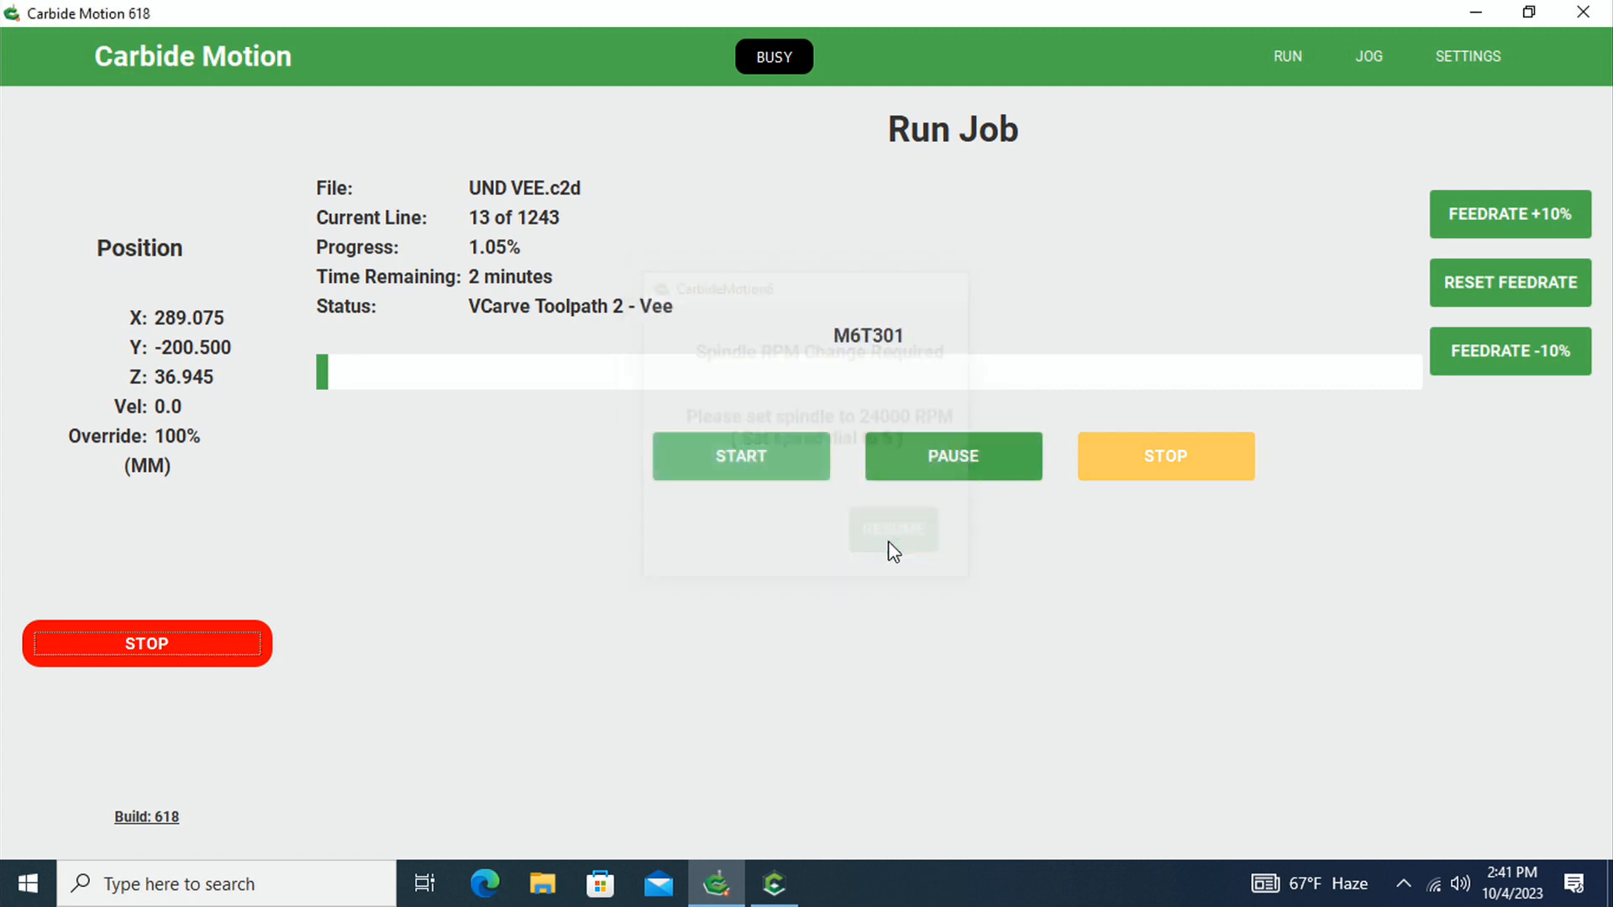